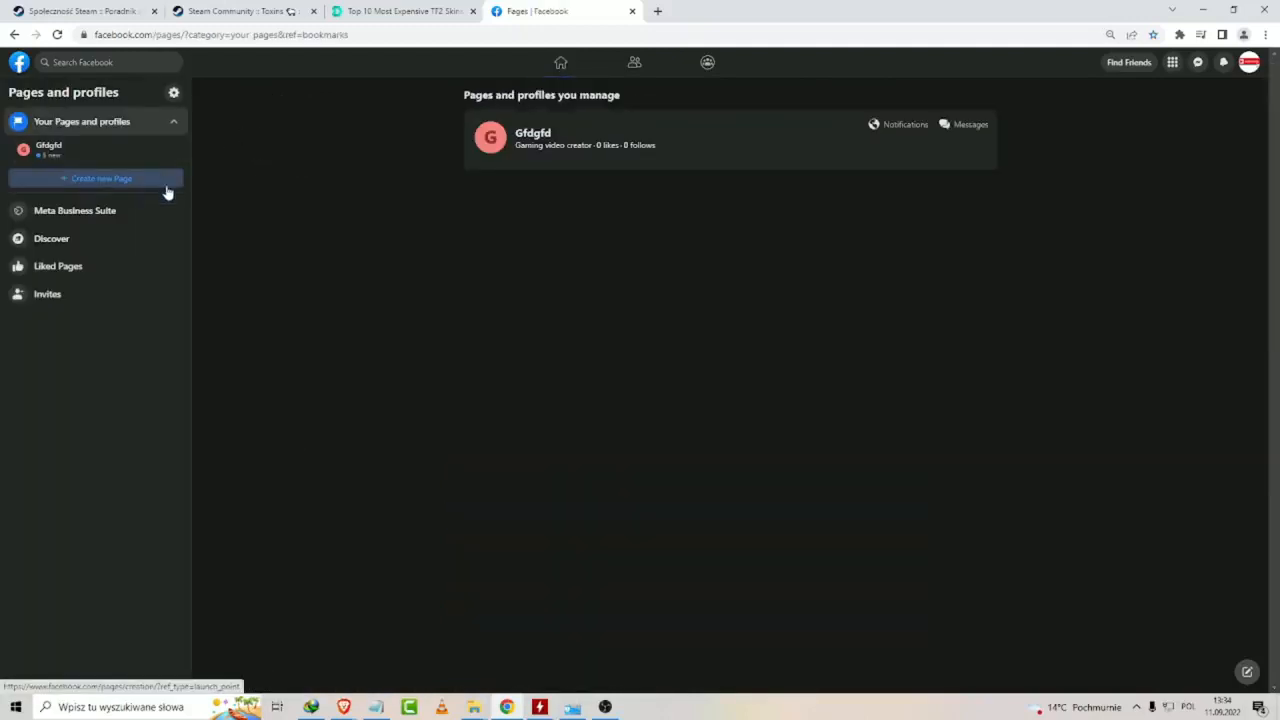
Start creating a new Page and enter Business as its name.
{"action": "left_click", "coordinate": [60, 180]}
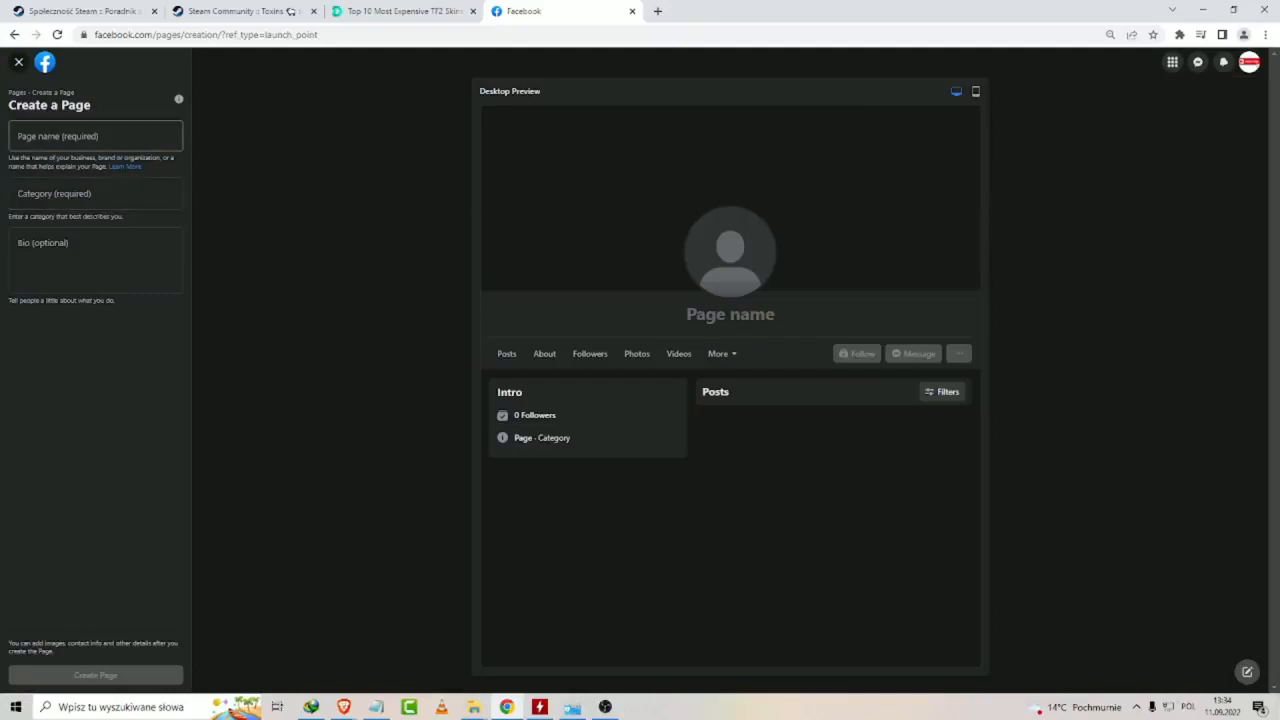
{"action": "left_click", "coordinate": [28, 122]}
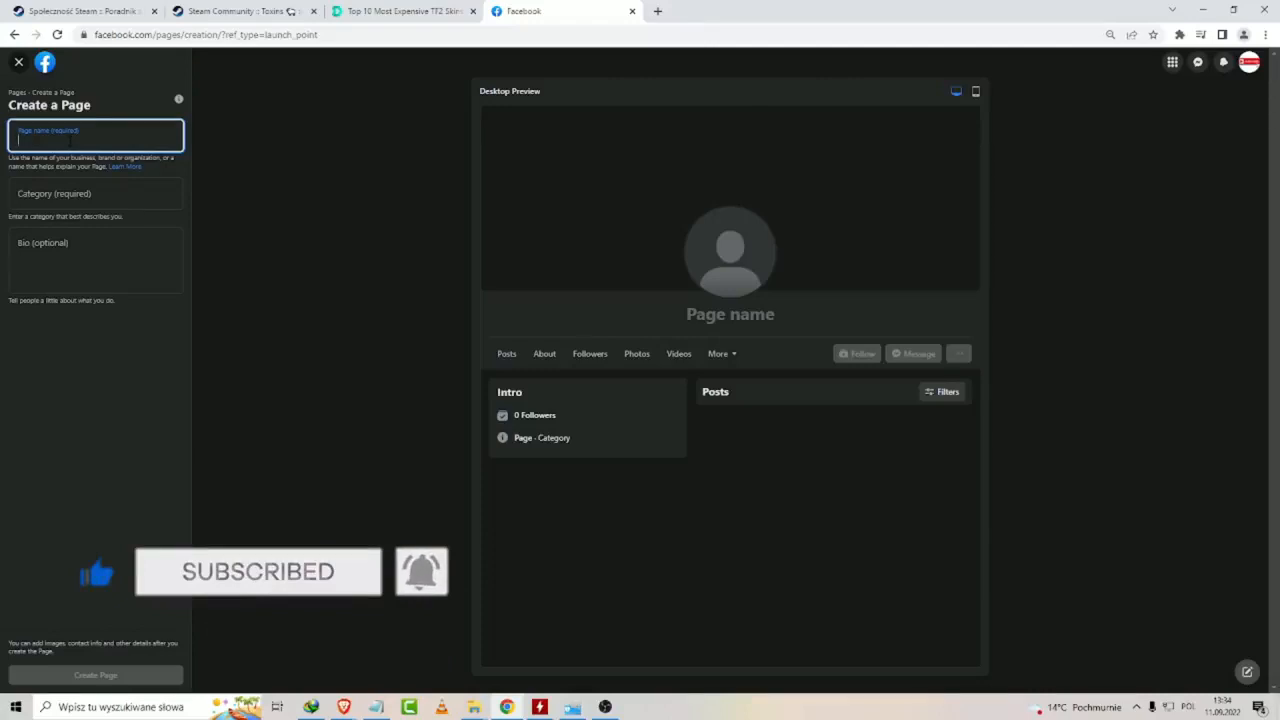
{"action": "type", "text": "Bus"}
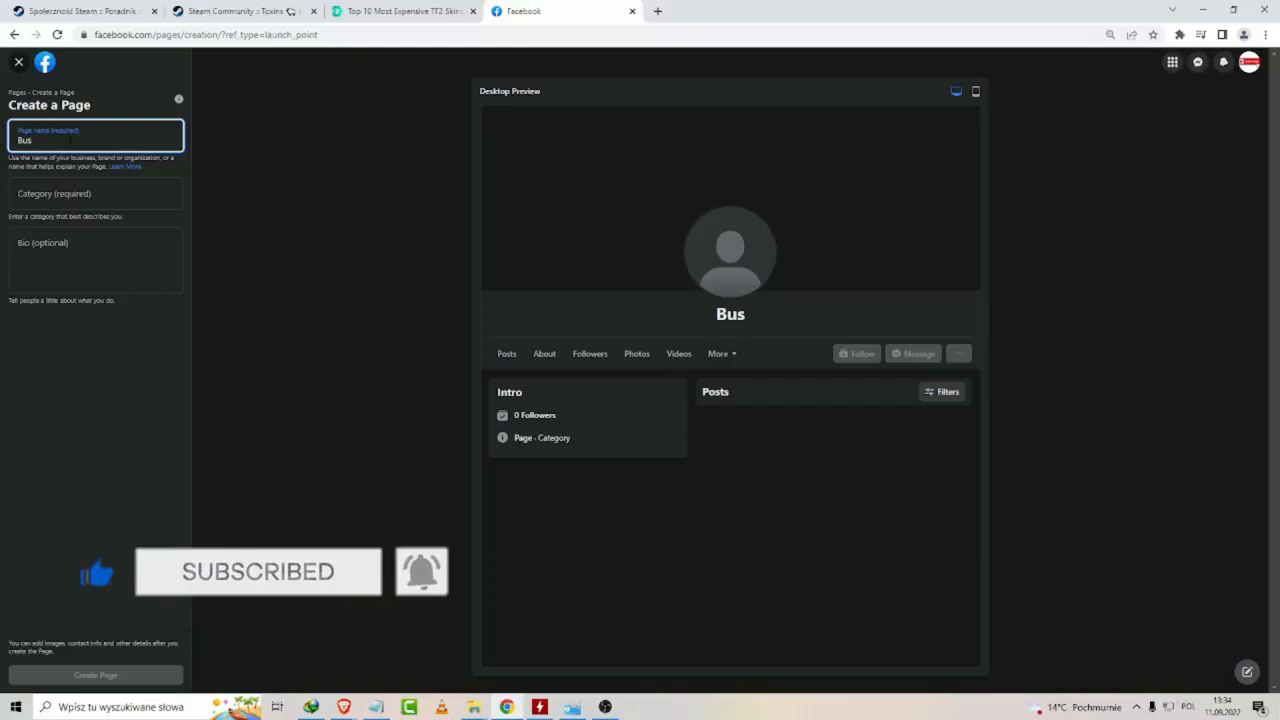
{"action": "type", "text": "iness"}
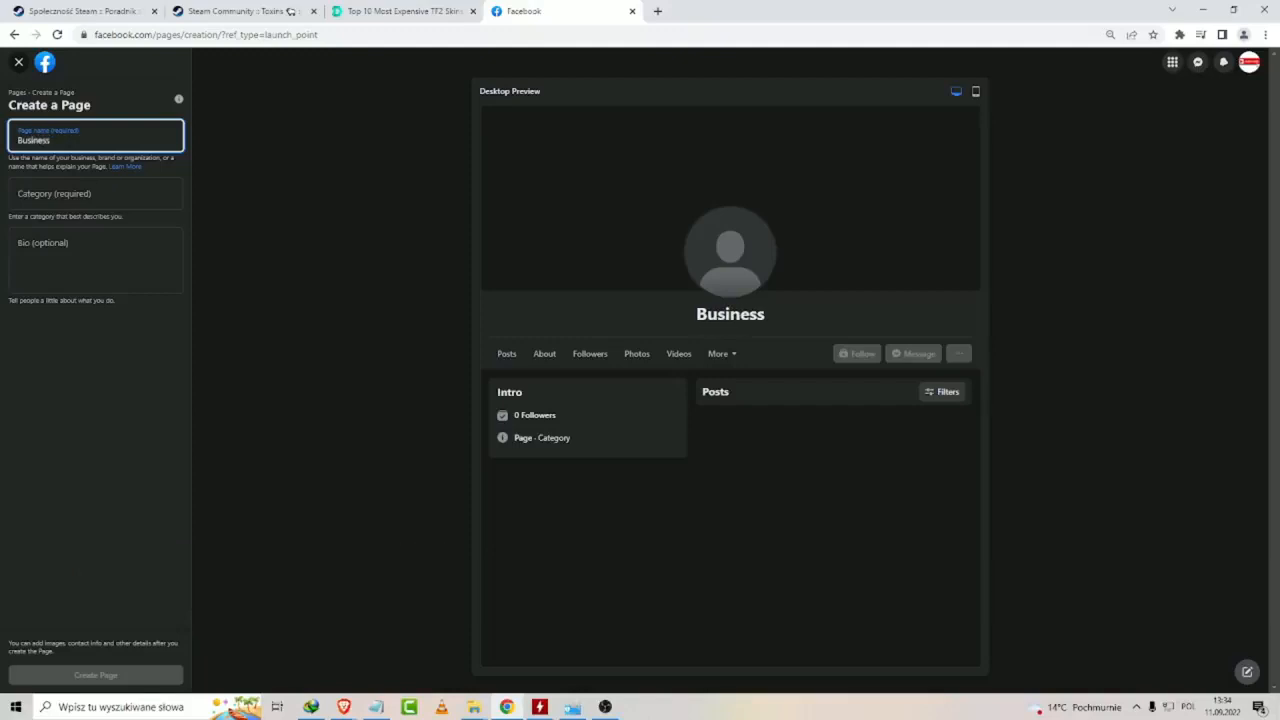
Choose Hong Kong Restaurant as the Page's category.
{"action": "left_click", "coordinate": [65, 196]}
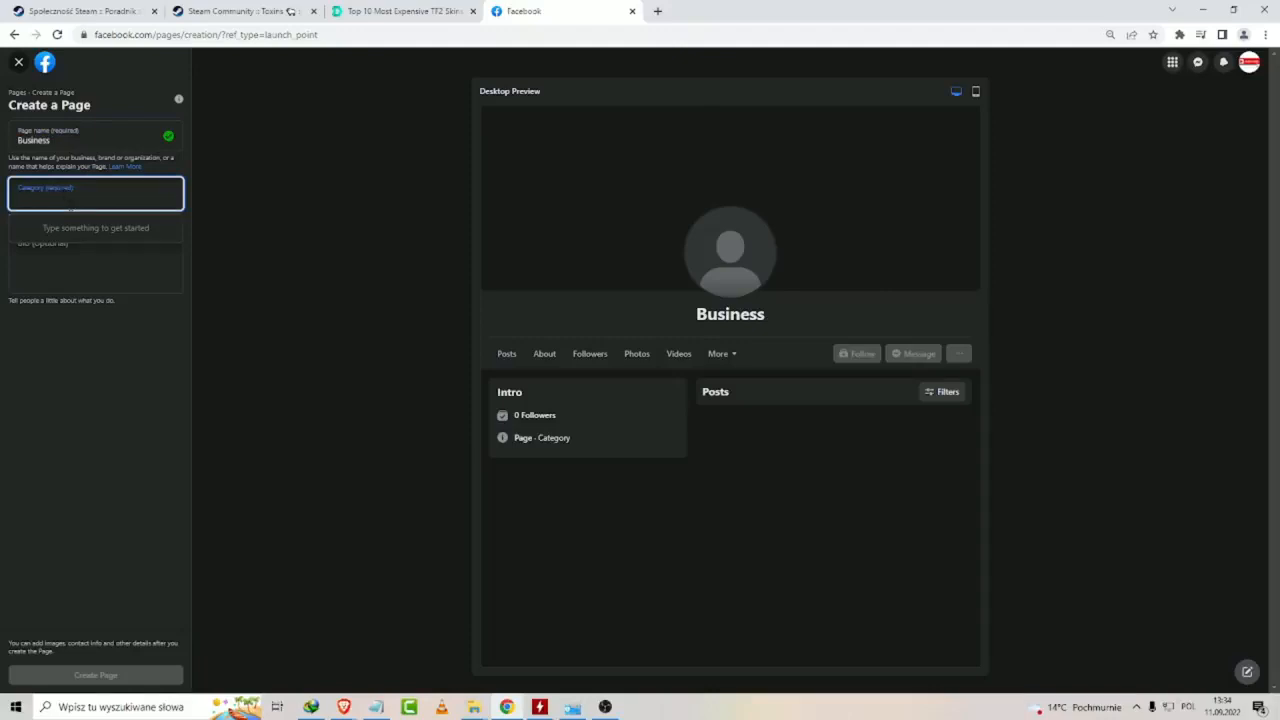
{"action": "type", "text": "k"}
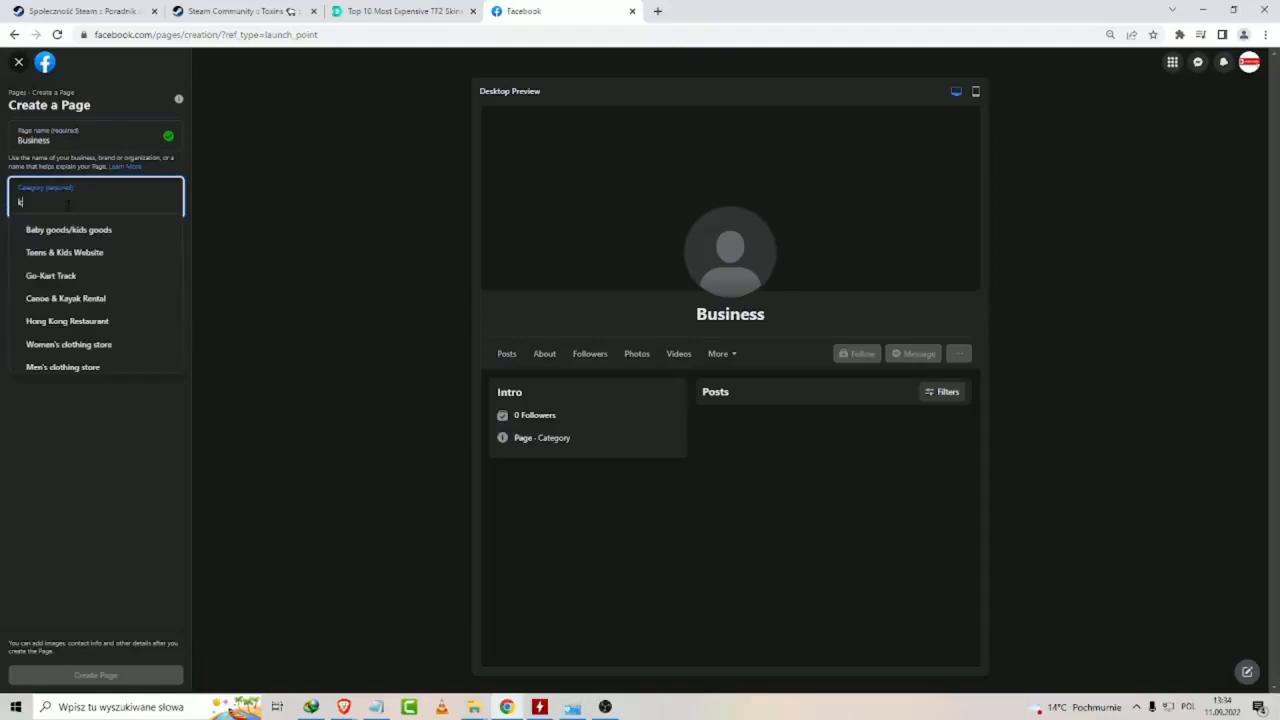
{"action": "left_click", "coordinate": [93, 323]}
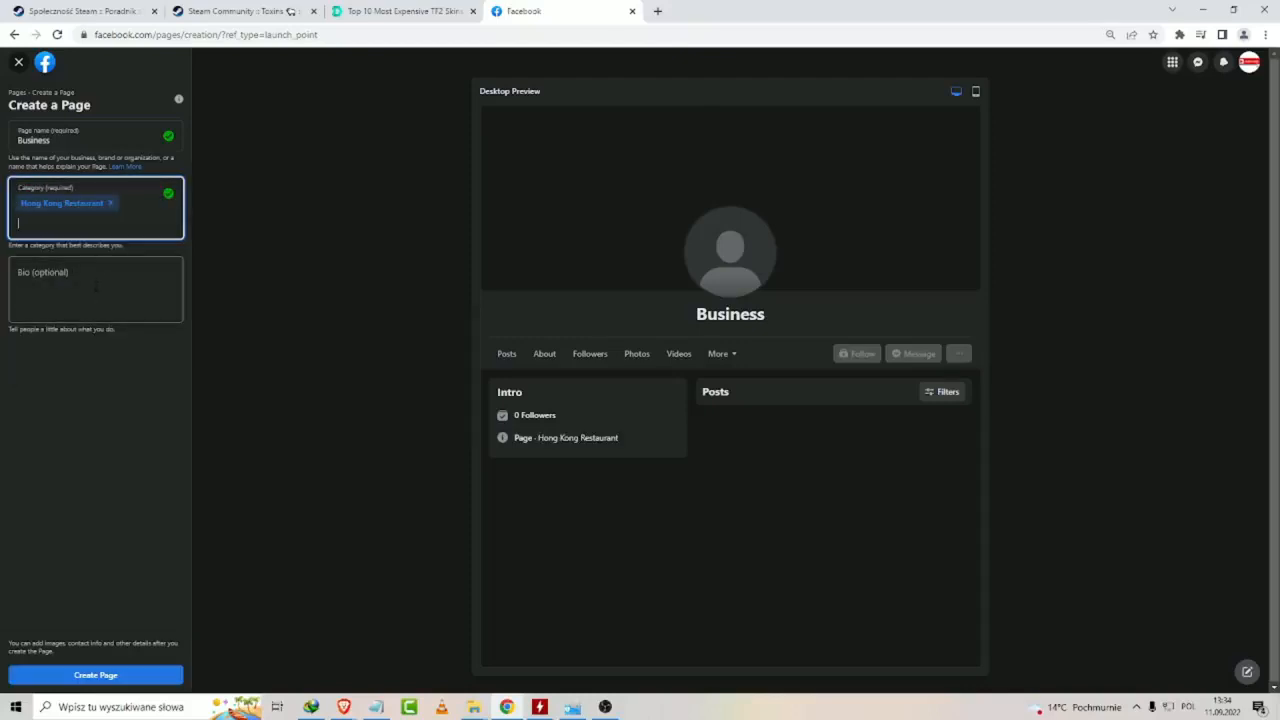
{"action": "type", "text": "f"}
Create the Page with the bio left empty and dismiss the creation notice.
{"action": "left_click", "coordinate": [99, 300]}
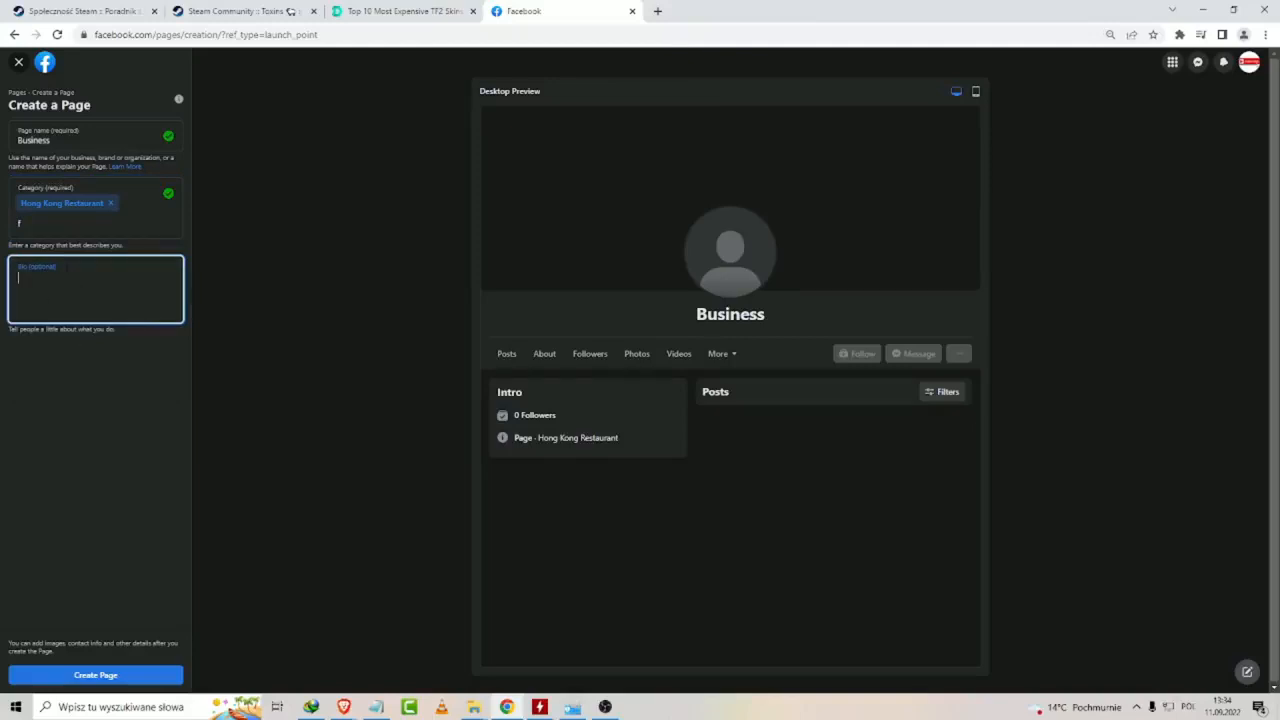
{"action": "left_click", "coordinate": [133, 683]}
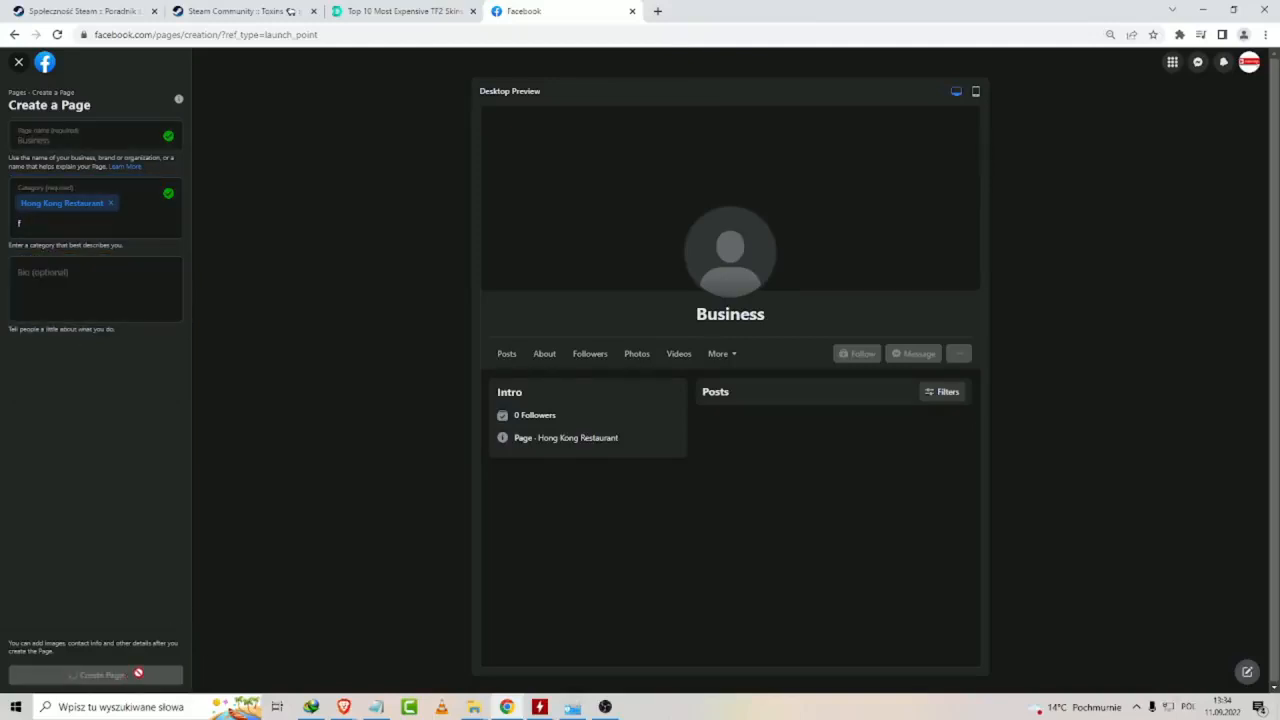
{"action": "key", "text": "alt+Tab"}
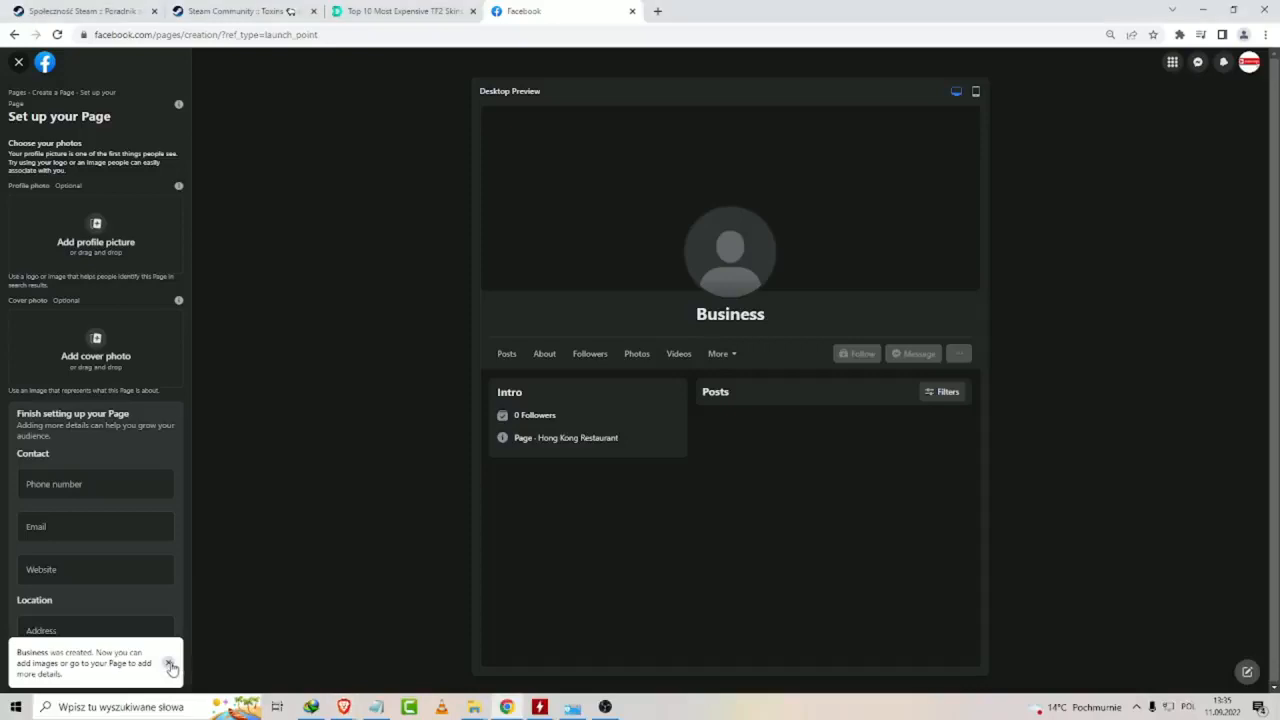
{"action": "left_click", "coordinate": [169, 664]}
Try to upload the plain green image from the desktop as the profile photo, and remove it.
{"action": "left_click", "coordinate": [99, 247]}
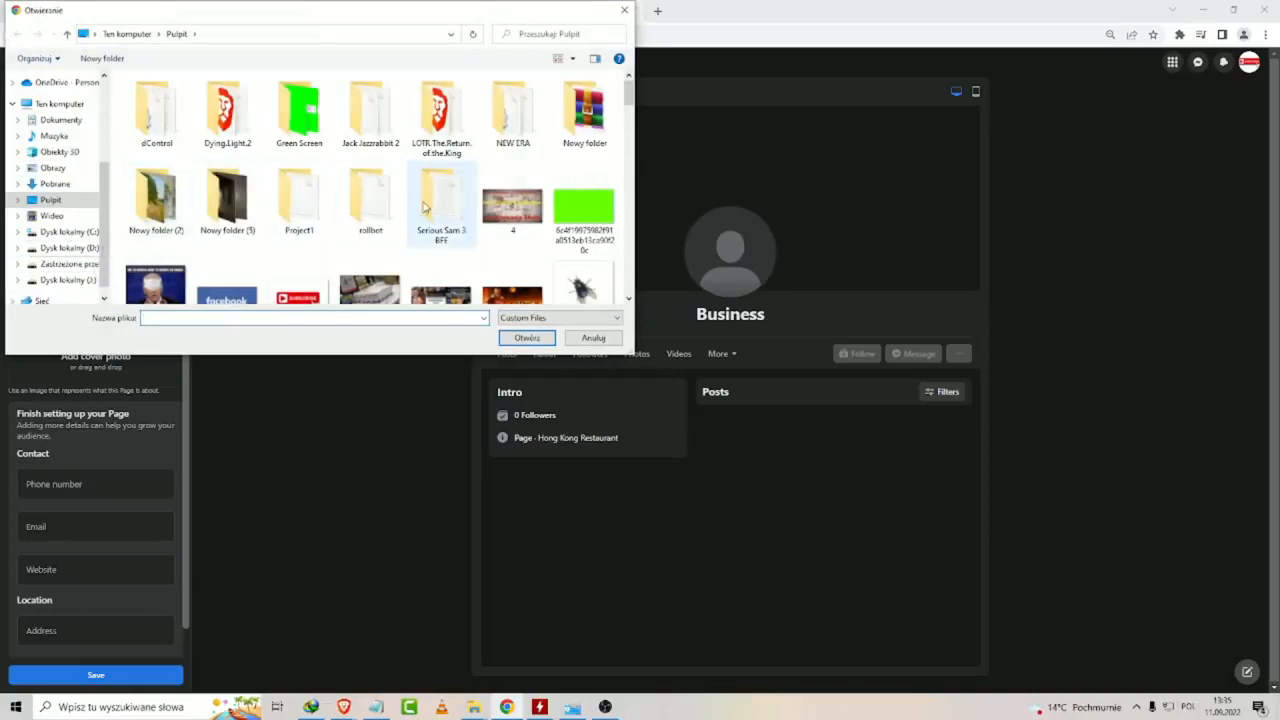
{"action": "scroll", "coordinate": [585, 200], "scroll_direction": "down", "scroll_amount": 2}
{"action": "scroll", "coordinate": [585, 197], "scroll_direction": "up", "scroll_amount": 2}
{"action": "double_click", "coordinate": [585, 200]}
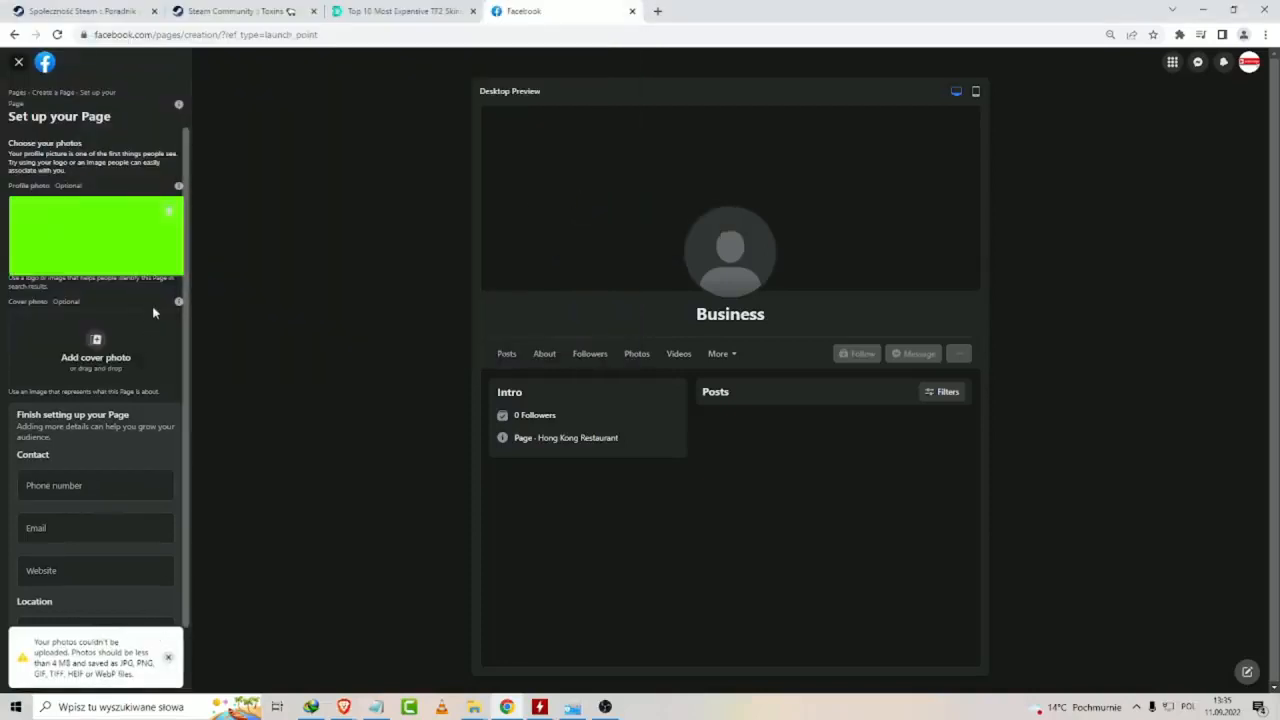
{"action": "left_click", "coordinate": [169, 211]}
{"action": "left_click", "coordinate": [187, 267]}
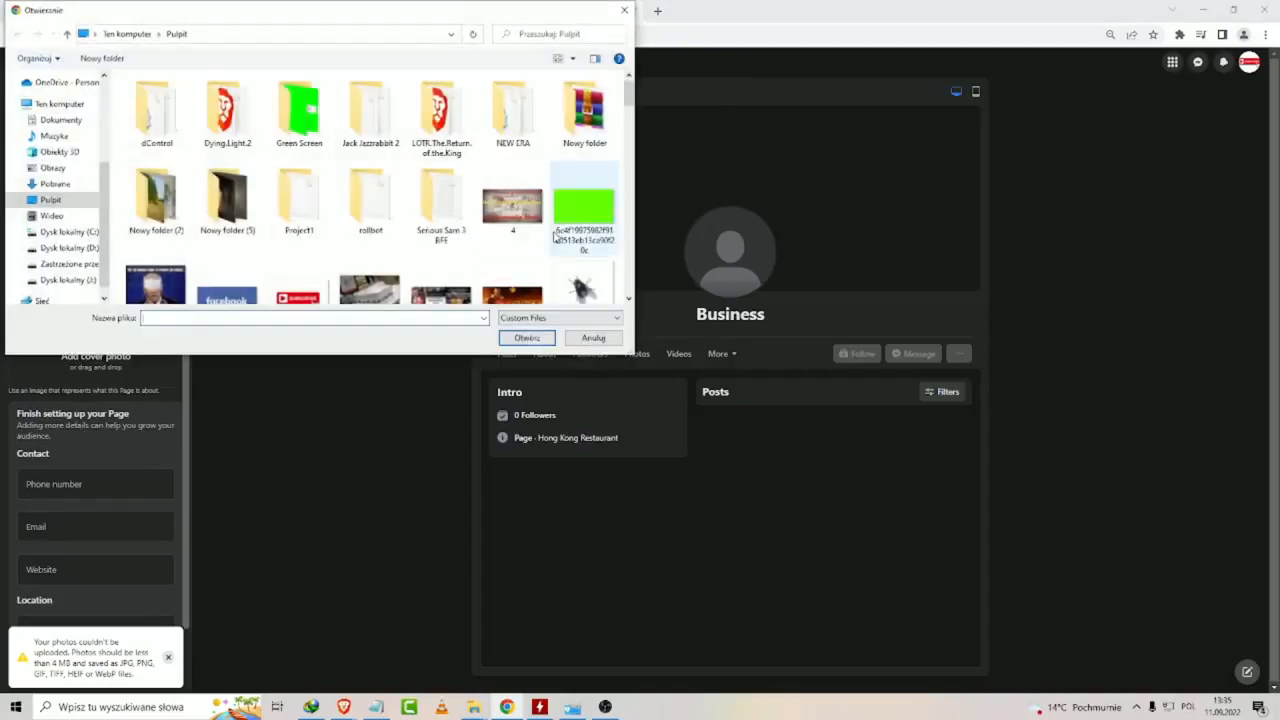
{"action": "scroll", "coordinate": [540, 220], "scroll_direction": "down", "scroll_amount": 1}
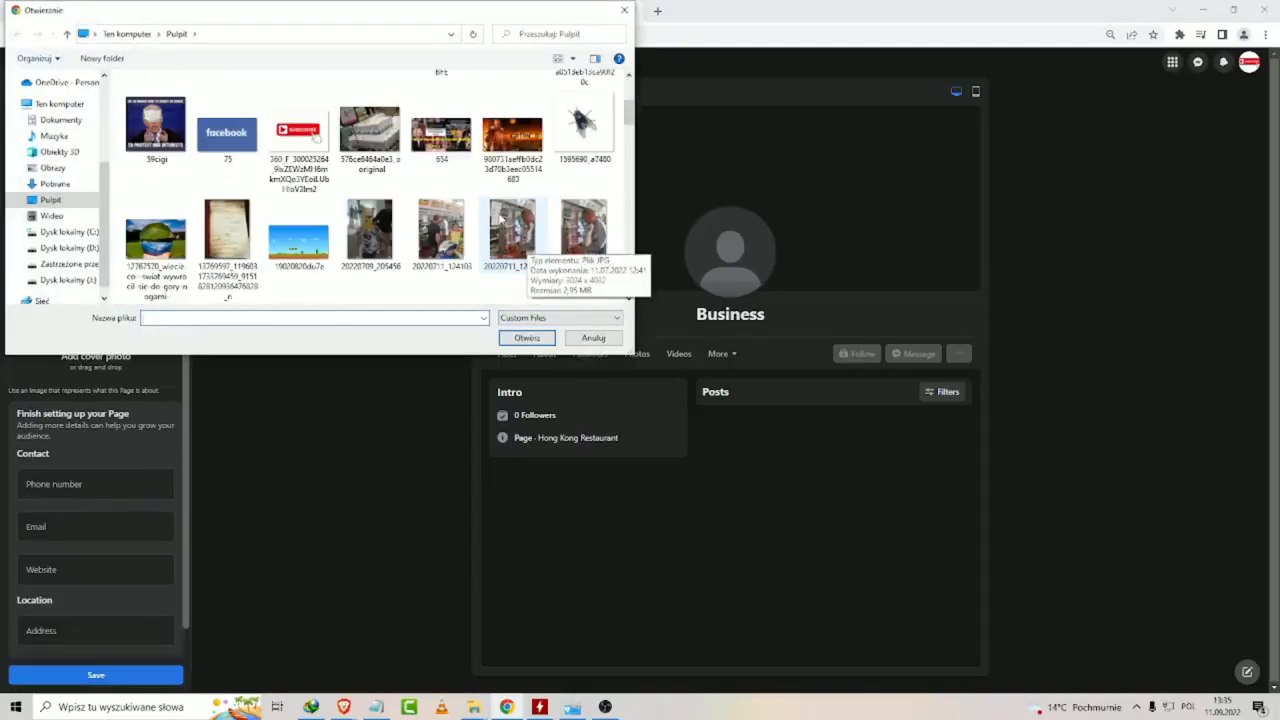
{"action": "double_click", "coordinate": [516, 138]}
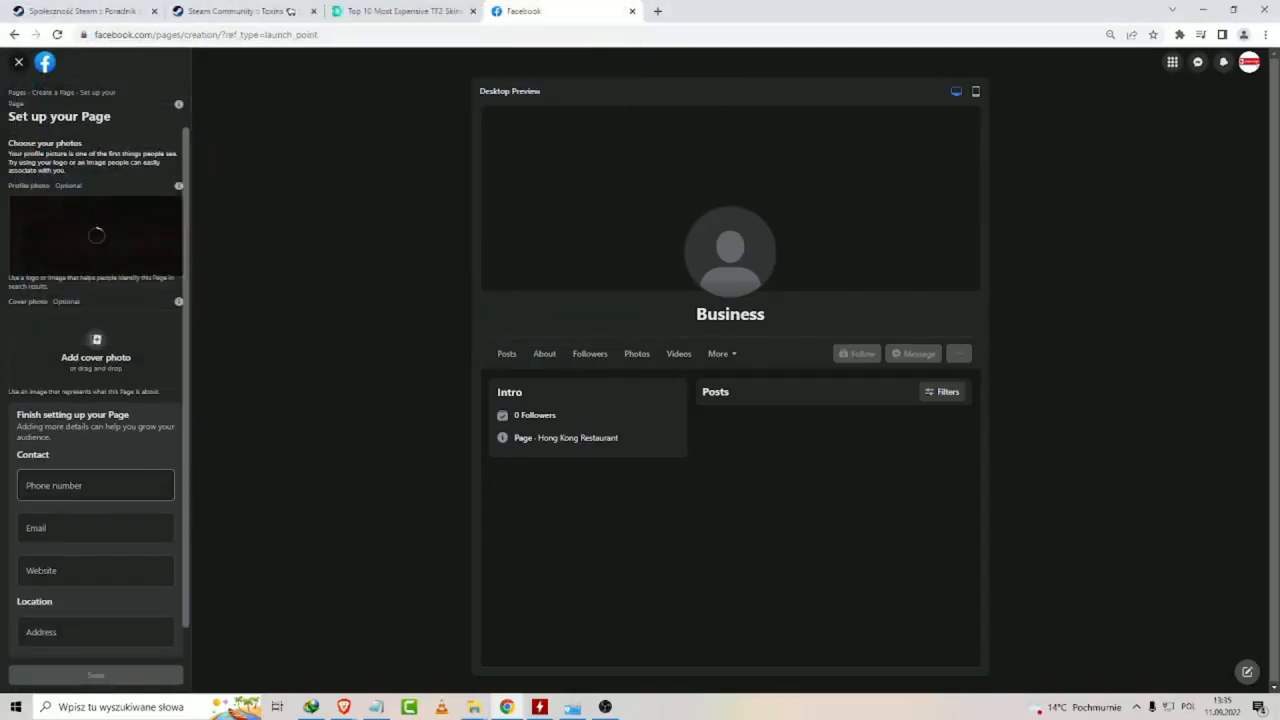
Add the desktop picture of a glass sphere over a green landscape as the Page's cover photo.
{"action": "left_click", "coordinate": [104, 357]}
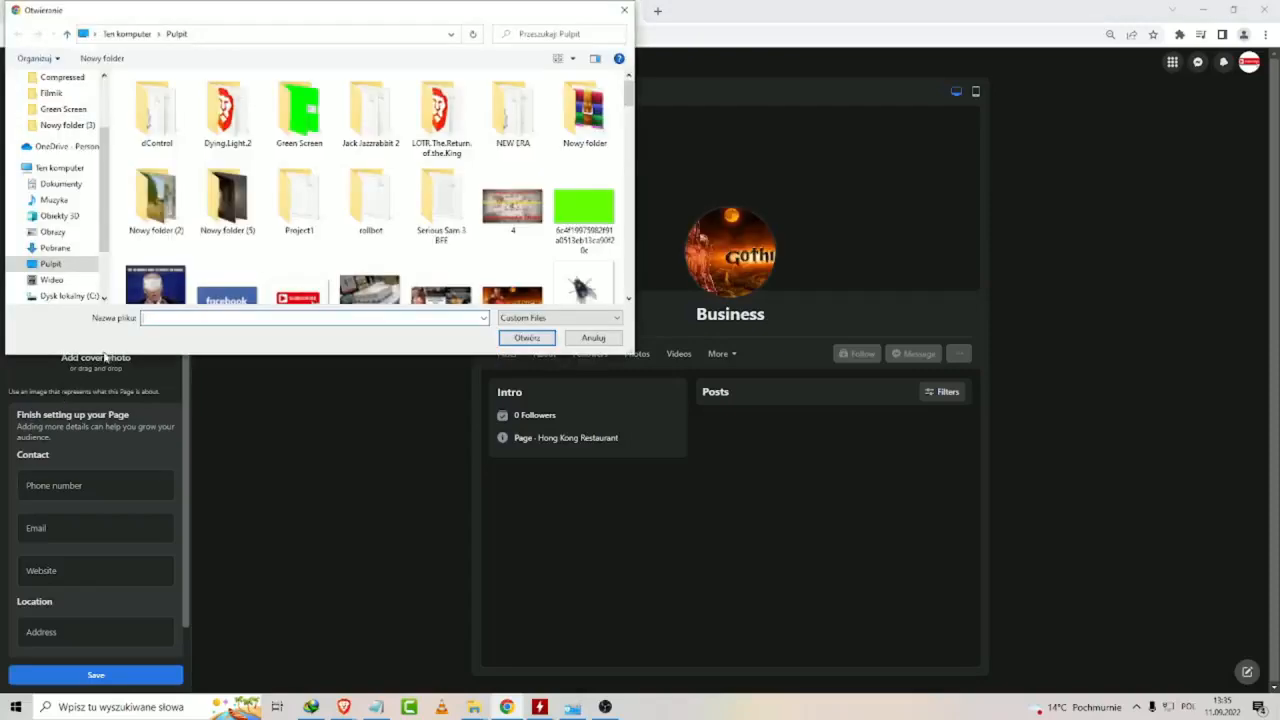
{"action": "scroll", "coordinate": [380, 230], "scroll_direction": "down", "scroll_amount": 1}
{"action": "scroll", "coordinate": [440, 220], "scroll_direction": "down", "scroll_amount": 2}
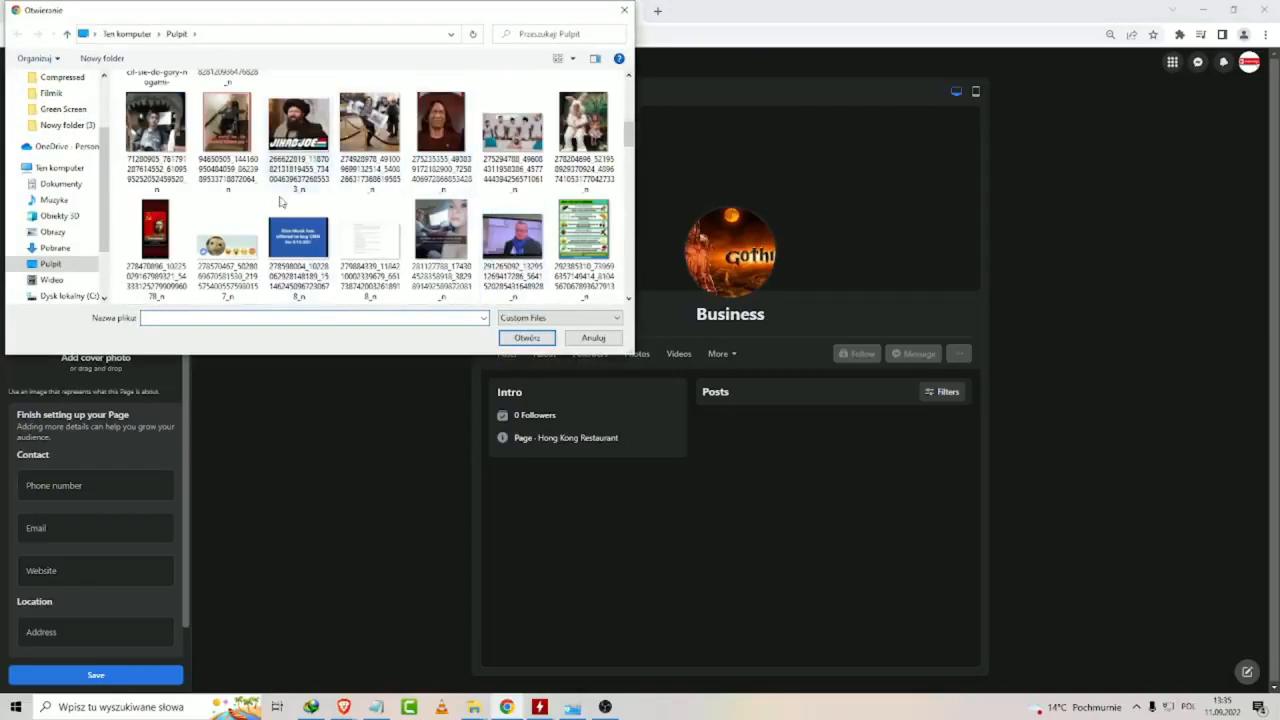
{"action": "scroll", "coordinate": [281, 202], "scroll_direction": "up", "scroll_amount": 3}
{"action": "double_click", "coordinate": [156, 215]}
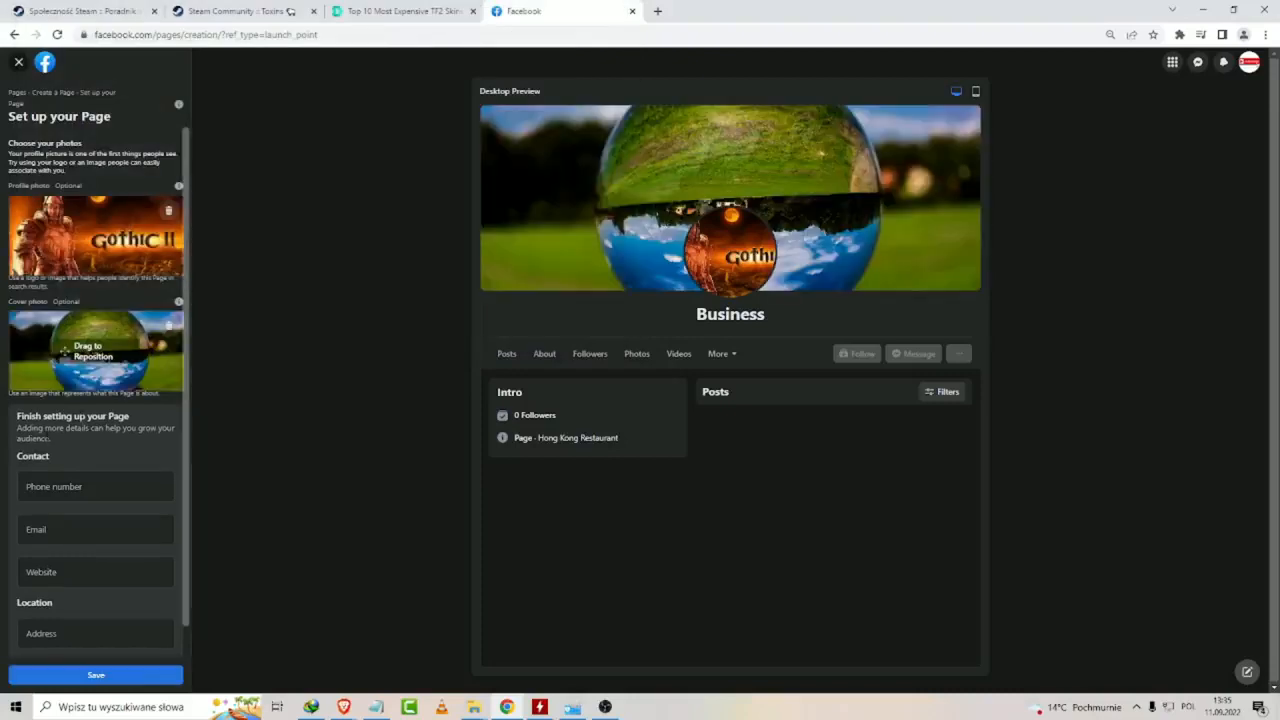
Fill in the contact phone number and email of the Page.
{"action": "scroll", "coordinate": [52, 316], "scroll_direction": "down", "scroll_amount": 1}
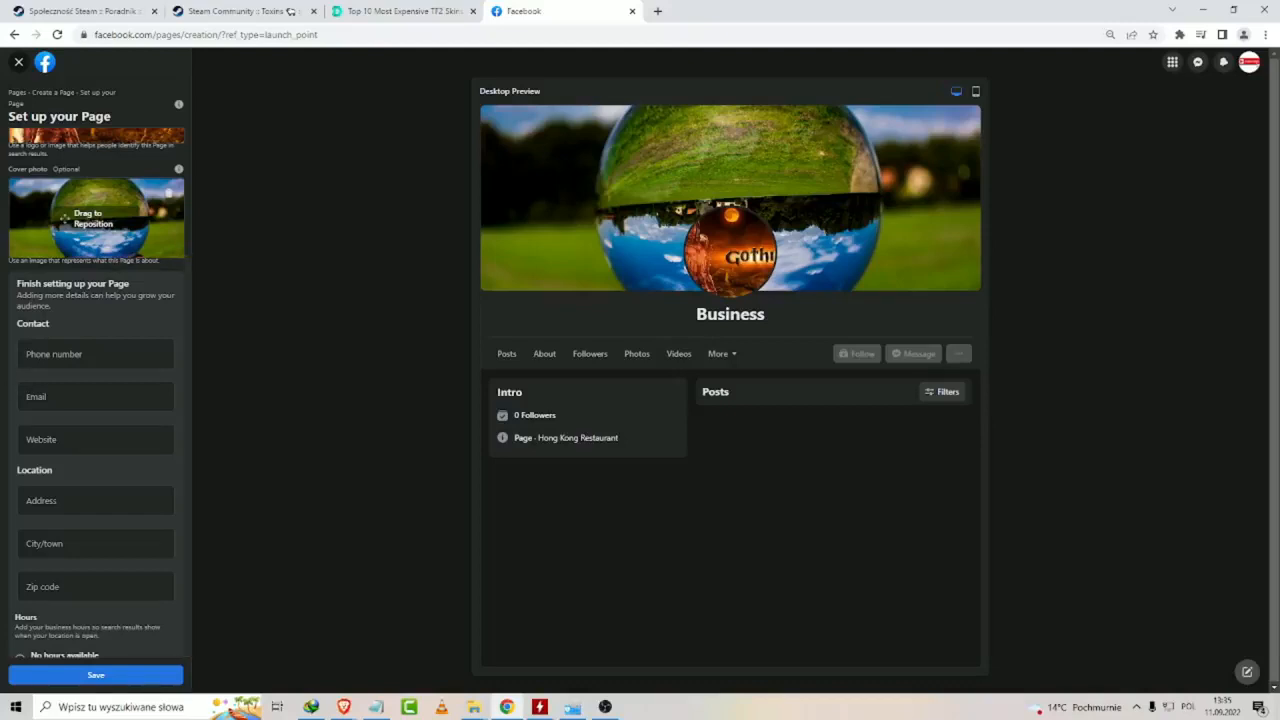
{"action": "left_click", "coordinate": [62, 355]}
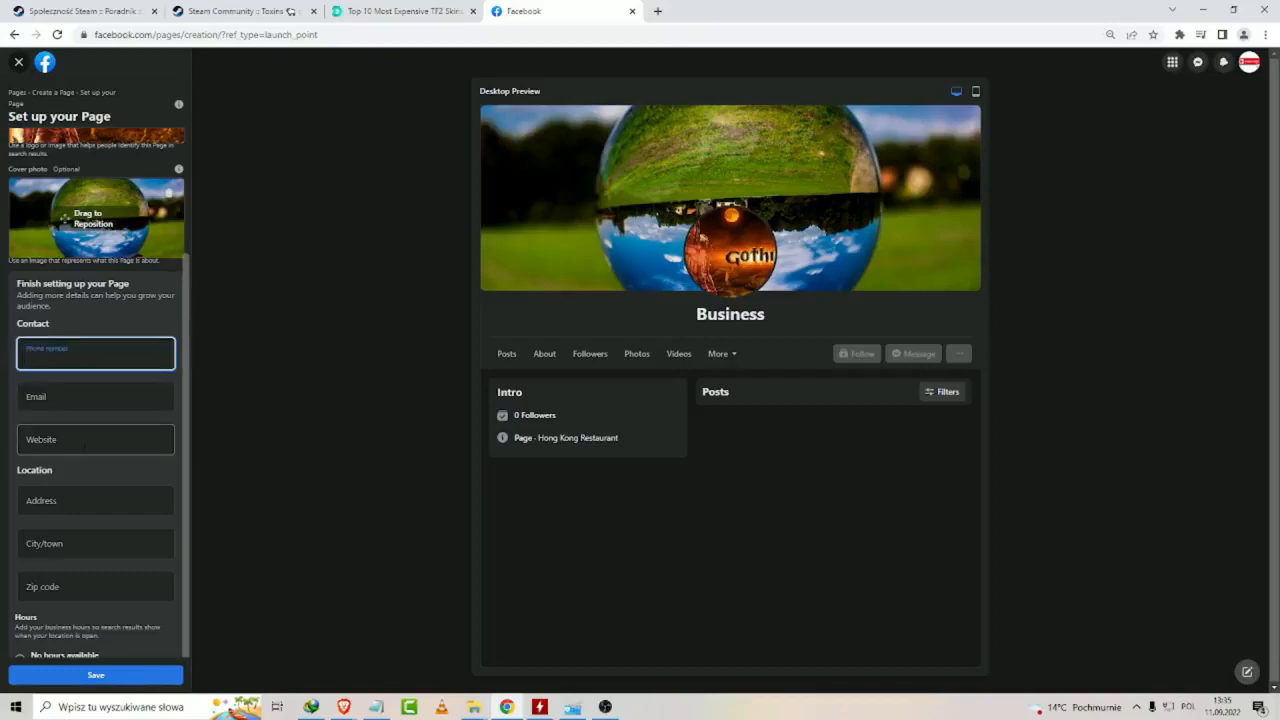
{"action": "type", "text": "878789"}
{"action": "key", "text": "Tab"}
{"action": "type", "text": "9879789"}
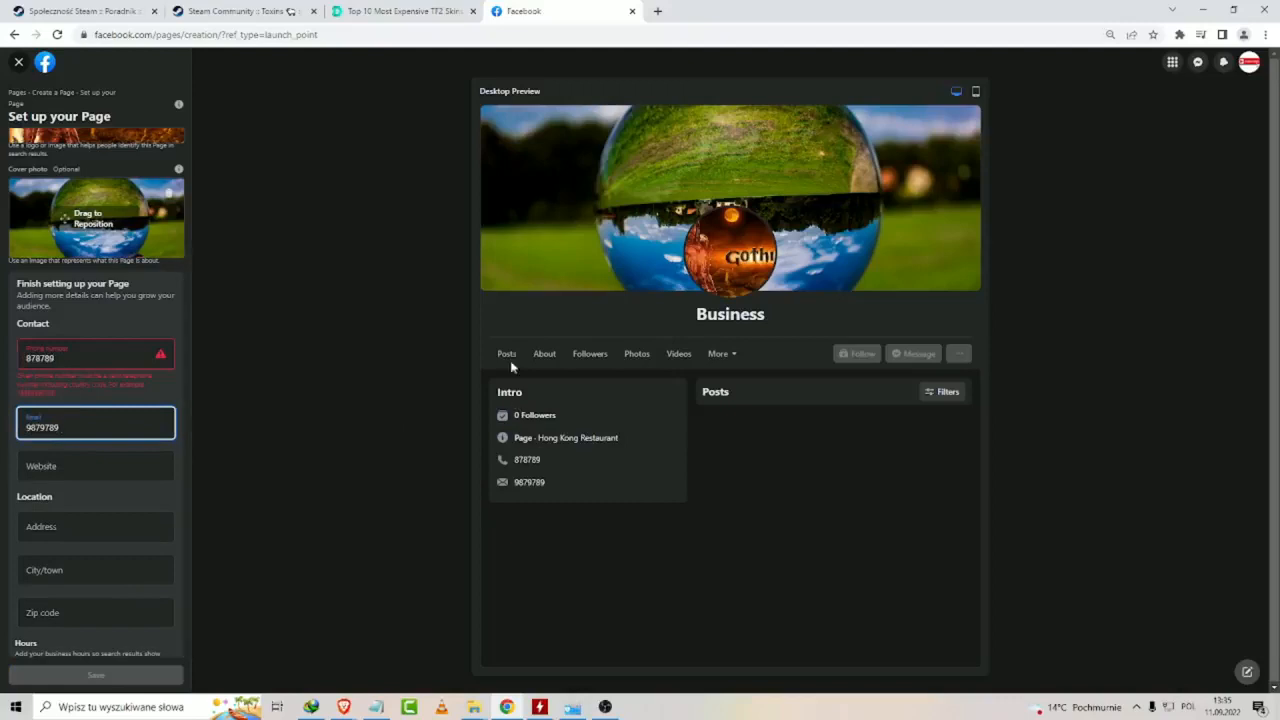
Enter the business address in the Page's location details.
{"action": "left_click", "coordinate": [125, 527]}
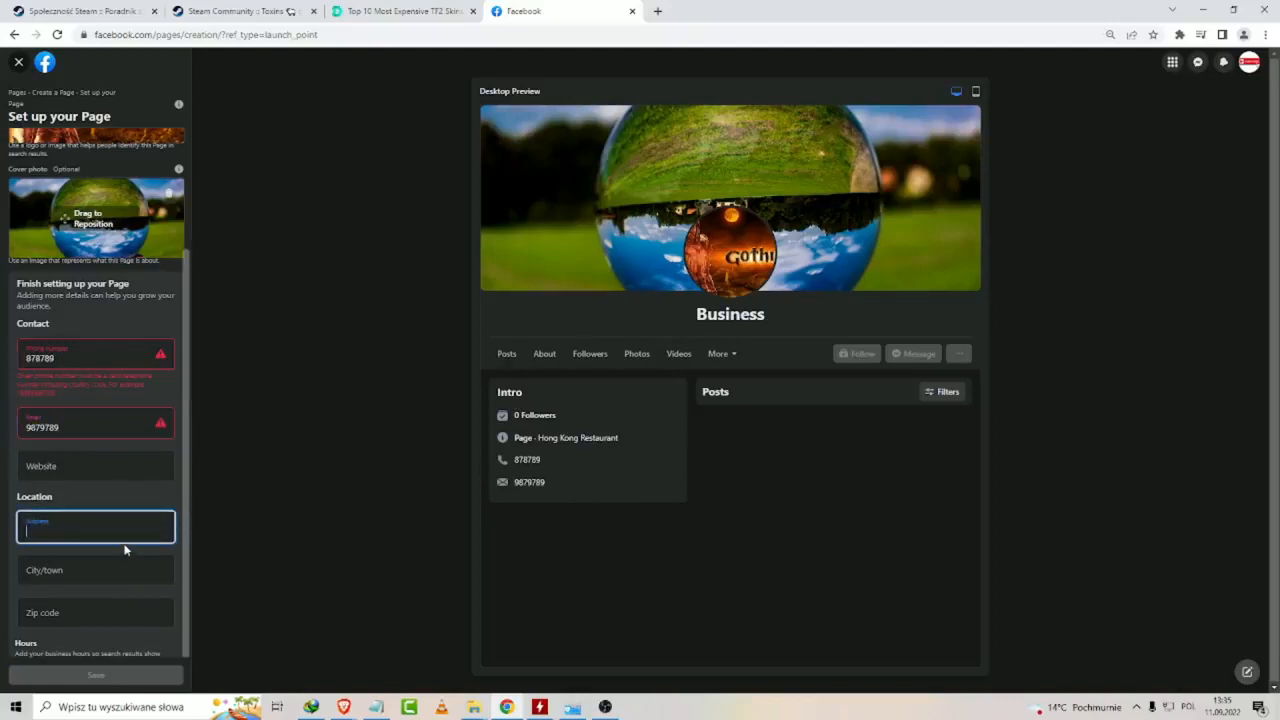
{"action": "type", "text": "mhgg"}
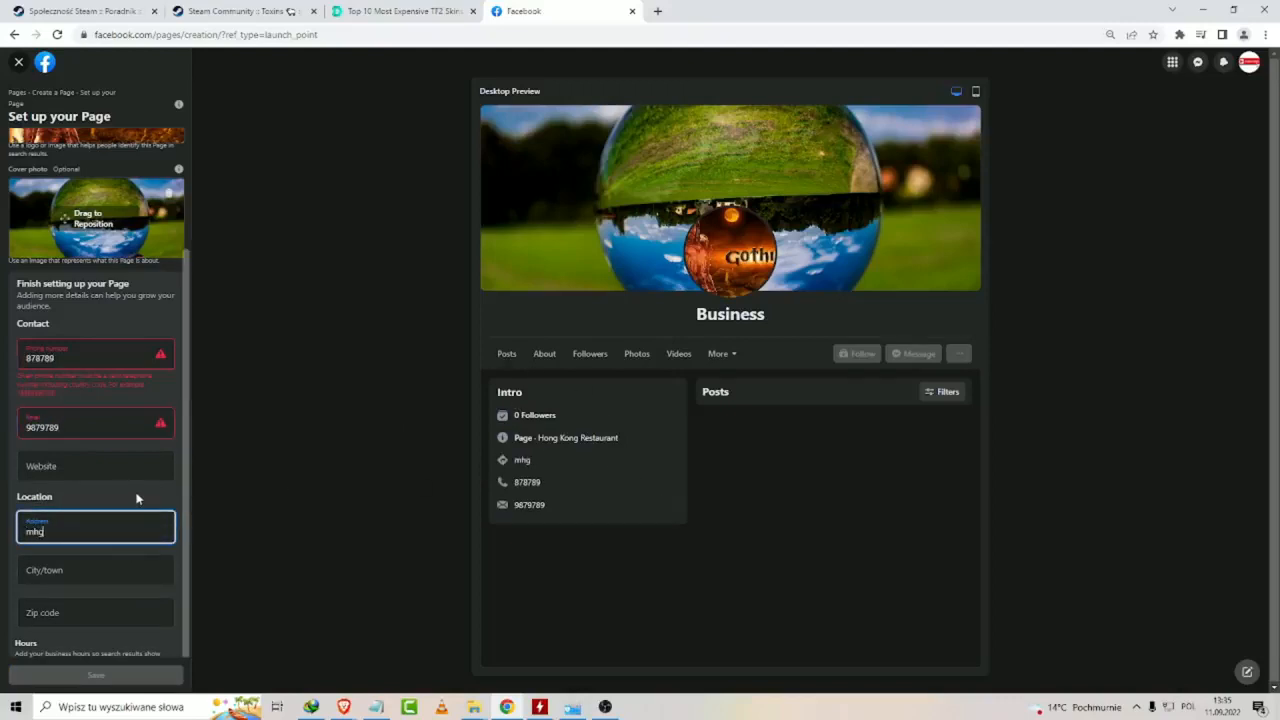
Try to correct the contact phone number by adding more digits to it.
{"action": "left_click", "coordinate": [111, 364]}
{"action": "type", "text": "995"}
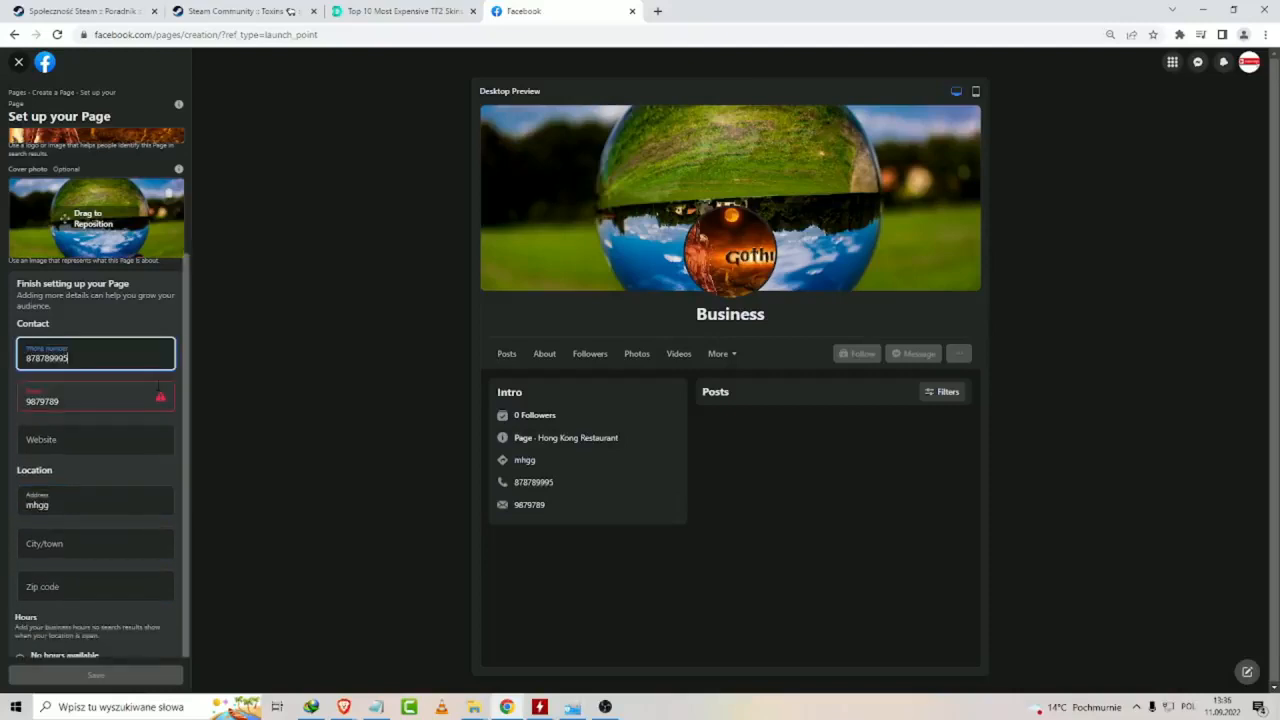
{"action": "left_click", "coordinate": [158, 389]}
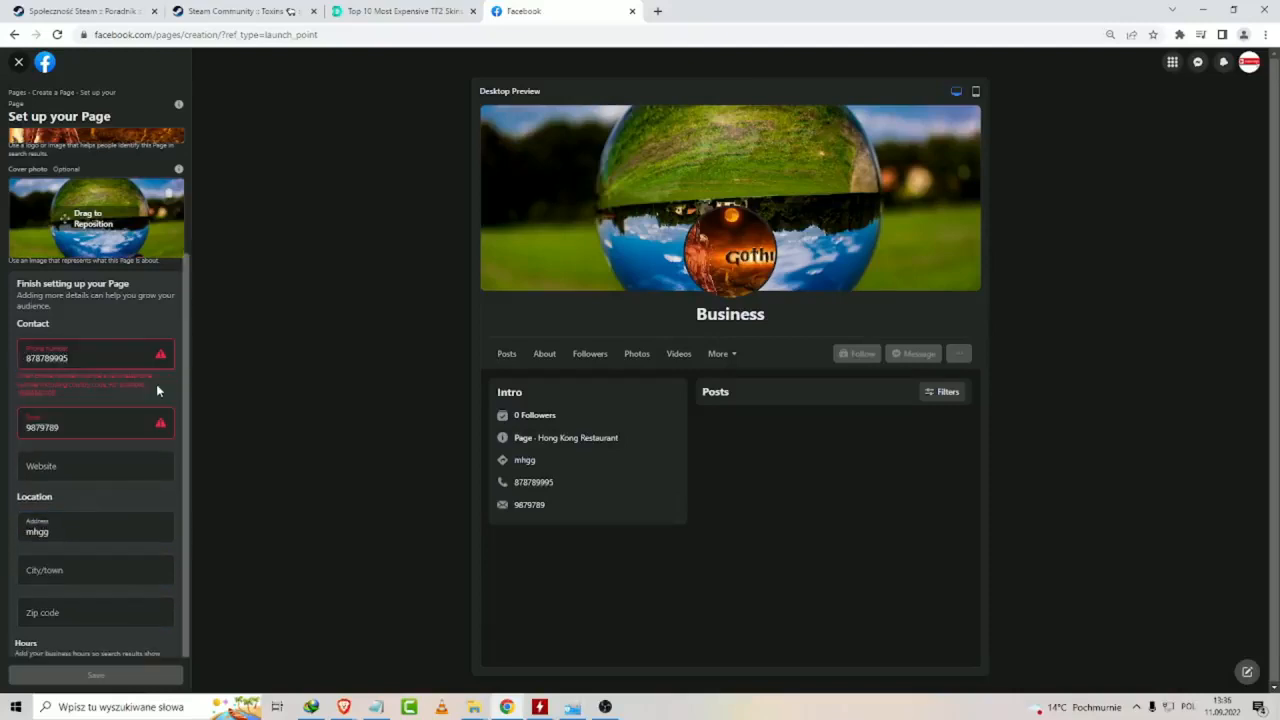
{"action": "left_click", "coordinate": [110, 359]}
{"action": "type", "text": "74"}
{"action": "left_click", "coordinate": [140, 378]}
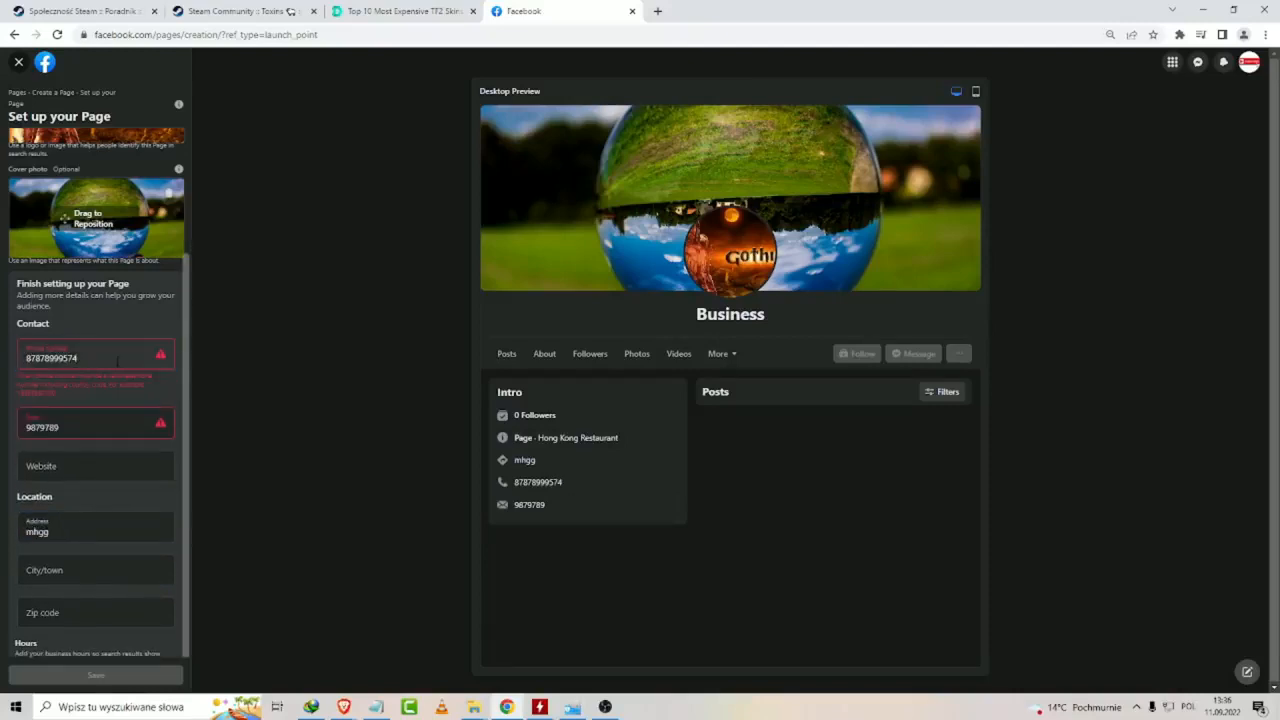
Clear the contact phone number and email so both fields are empty.
{"action": "double_click", "coordinate": [60, 358]}
{"action": "key", "text": "BackSpace"}
{"action": "double_click", "coordinate": [79, 404]}
{"action": "key", "text": "BackSpace"}
{"action": "left_click", "coordinate": [92, 503]}
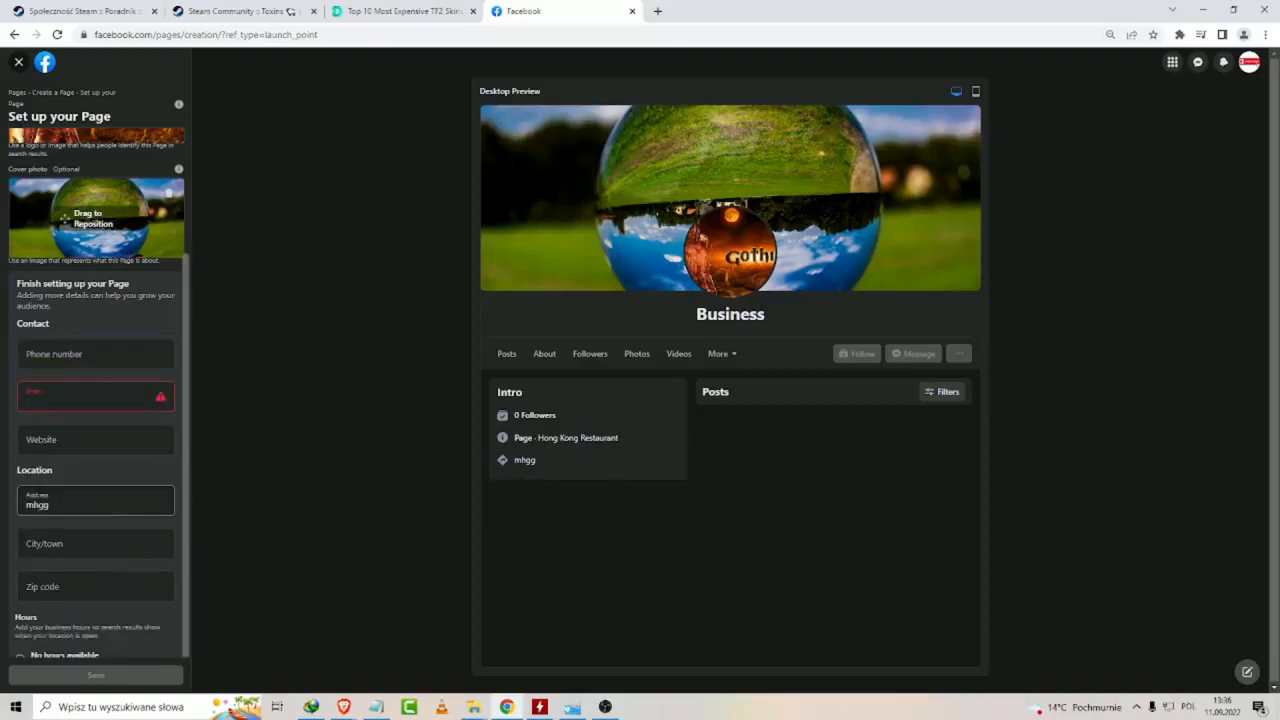
Set the city to the suggested San Jerónimo, Antioquia and fill in the zip code.
{"action": "left_click", "coordinate": [92, 547]}
{"action": "type", "text": "645"}
{"action": "left_click", "coordinate": [77, 574]}
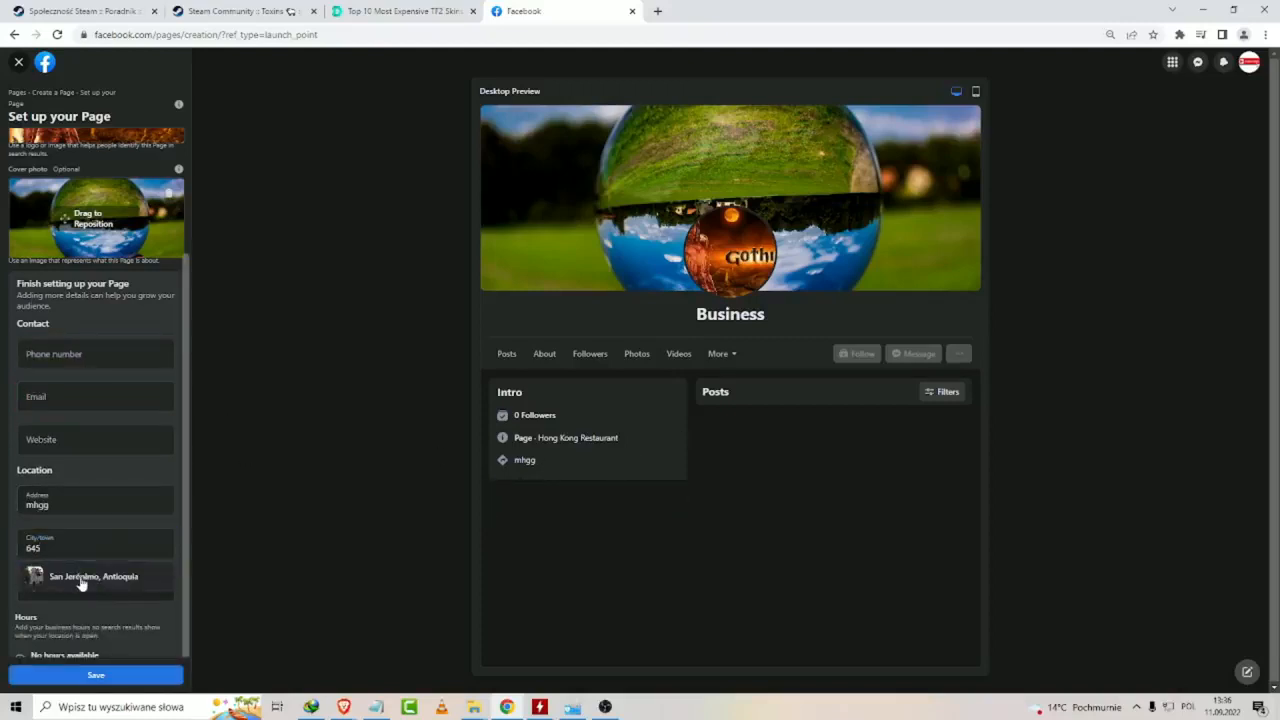
{"action": "type", "text": "98"}
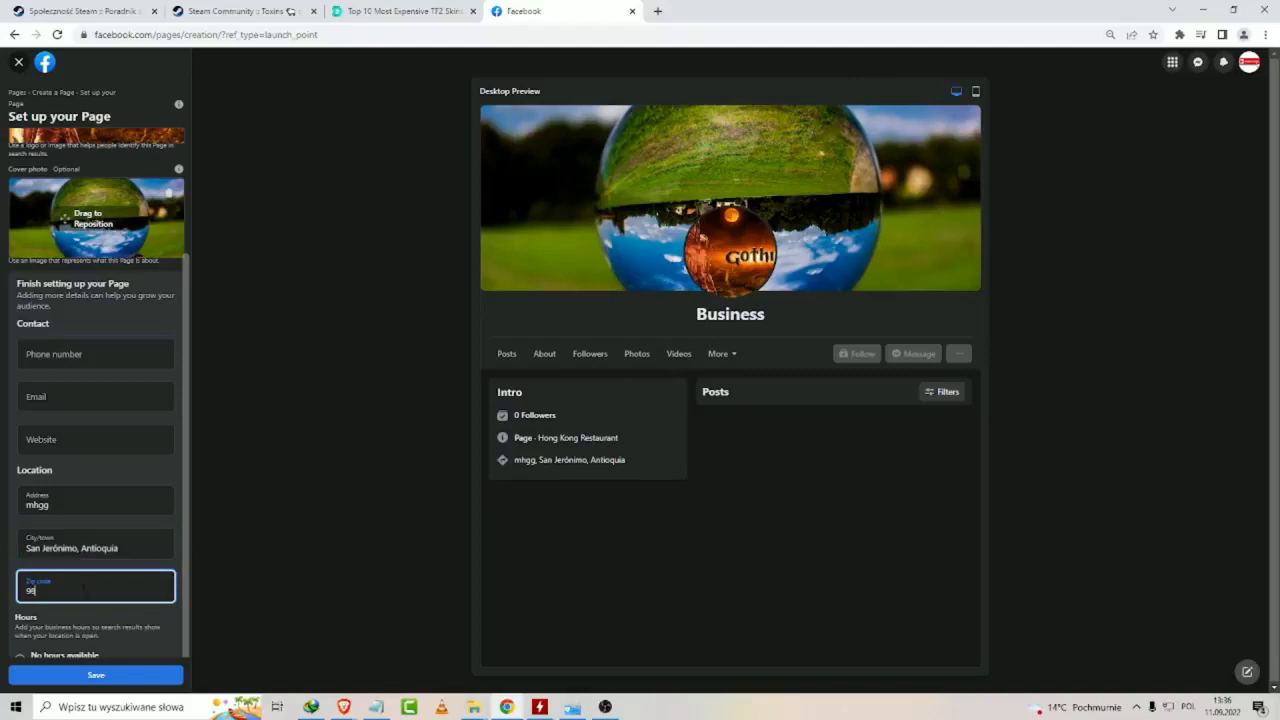
{"action": "type", "text": "7"}
Set the business hours to Always open.
{"action": "scroll", "coordinate": [84, 590], "scroll_direction": "down", "scroll_amount": 2}
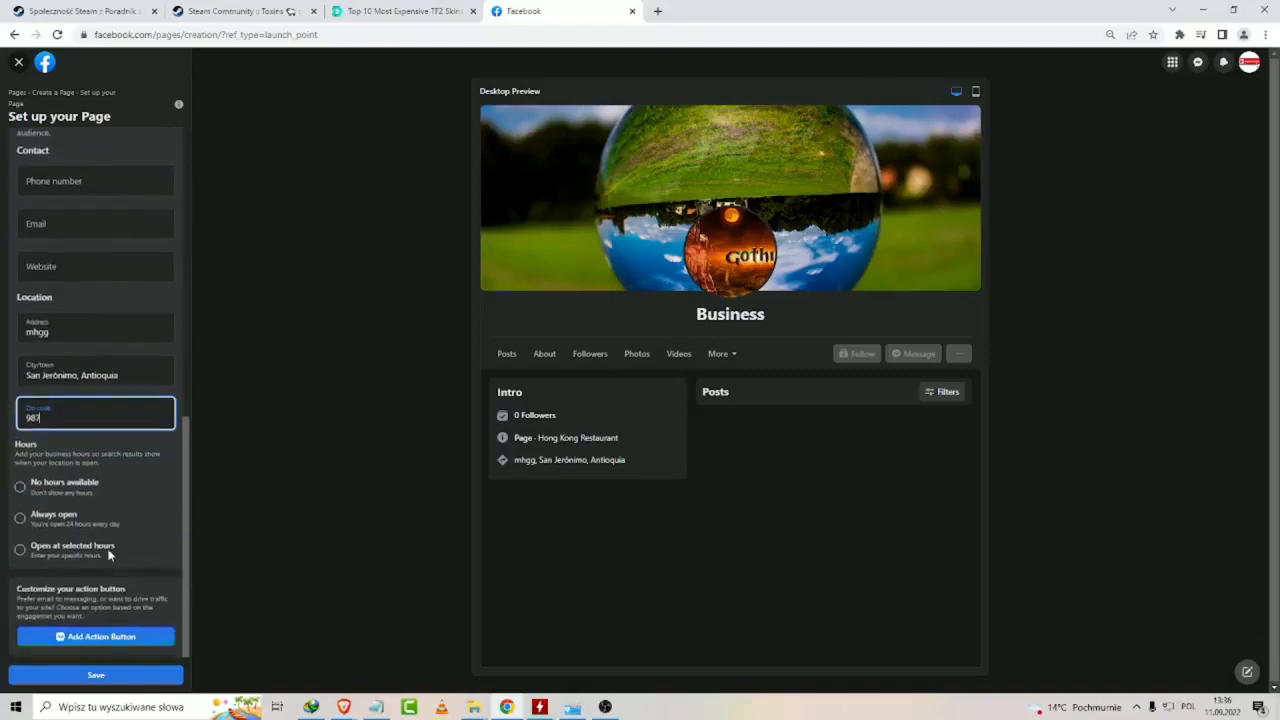
{"action": "left_click", "coordinate": [50, 520]}
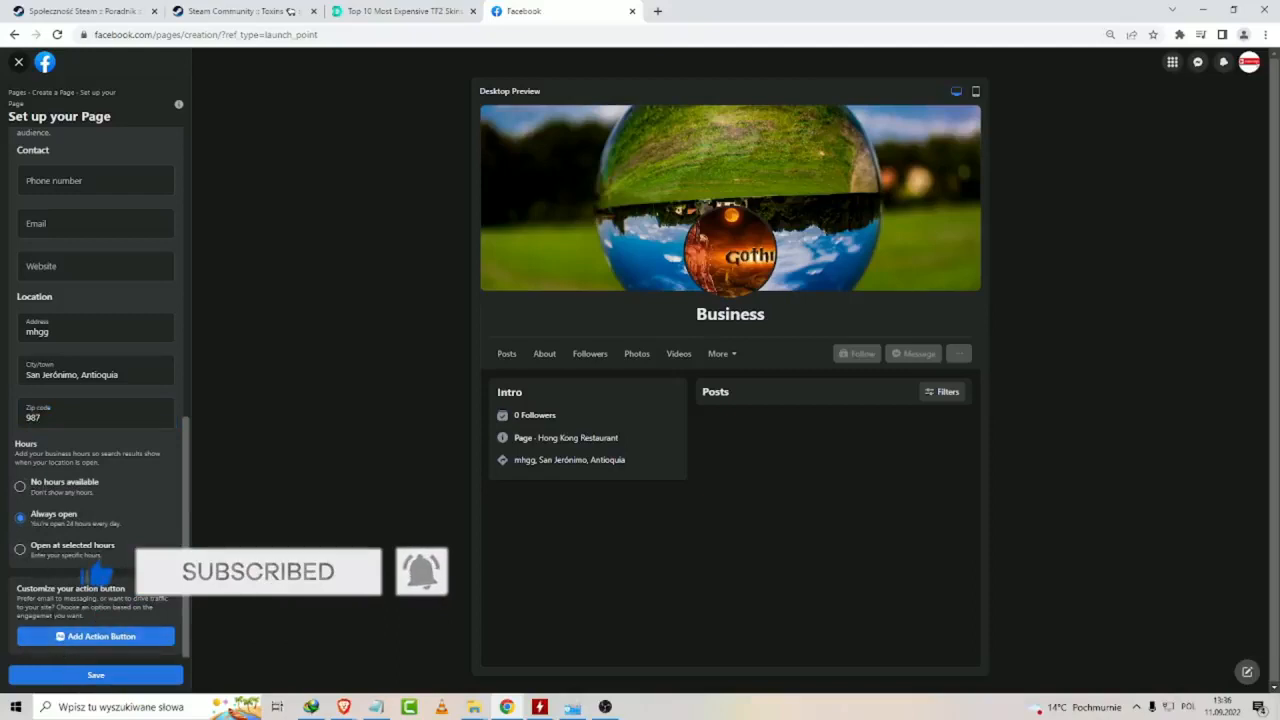
Review the action button choices and the Send Message setup, and leave without saving an action button.
{"action": "left_click", "coordinate": [70, 640]}
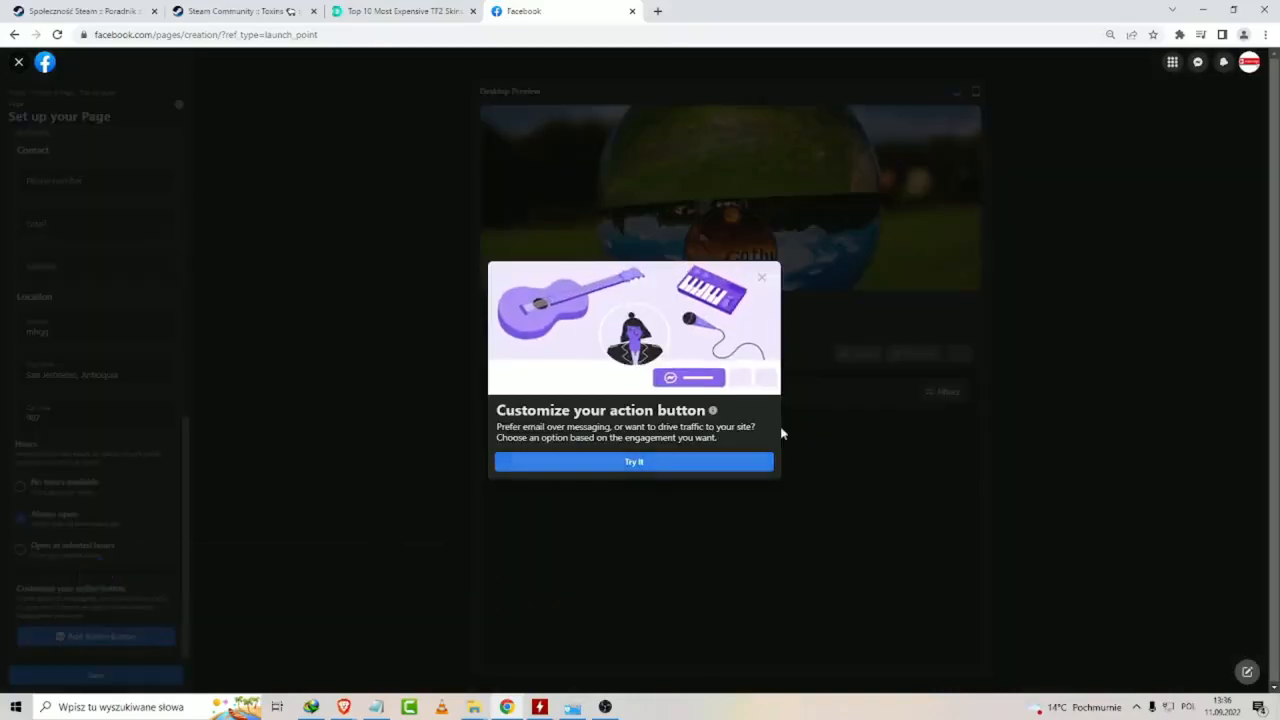
{"action": "left_click", "coordinate": [640, 463]}
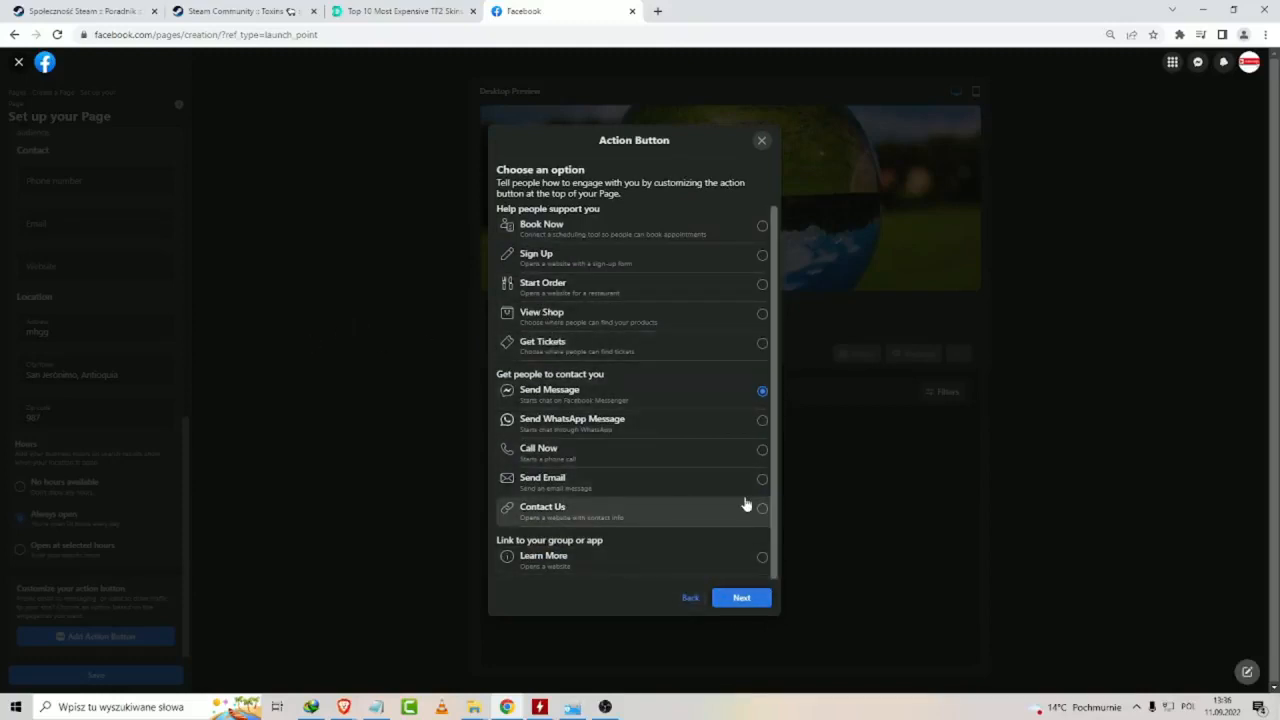
{"action": "left_click", "coordinate": [755, 599]}
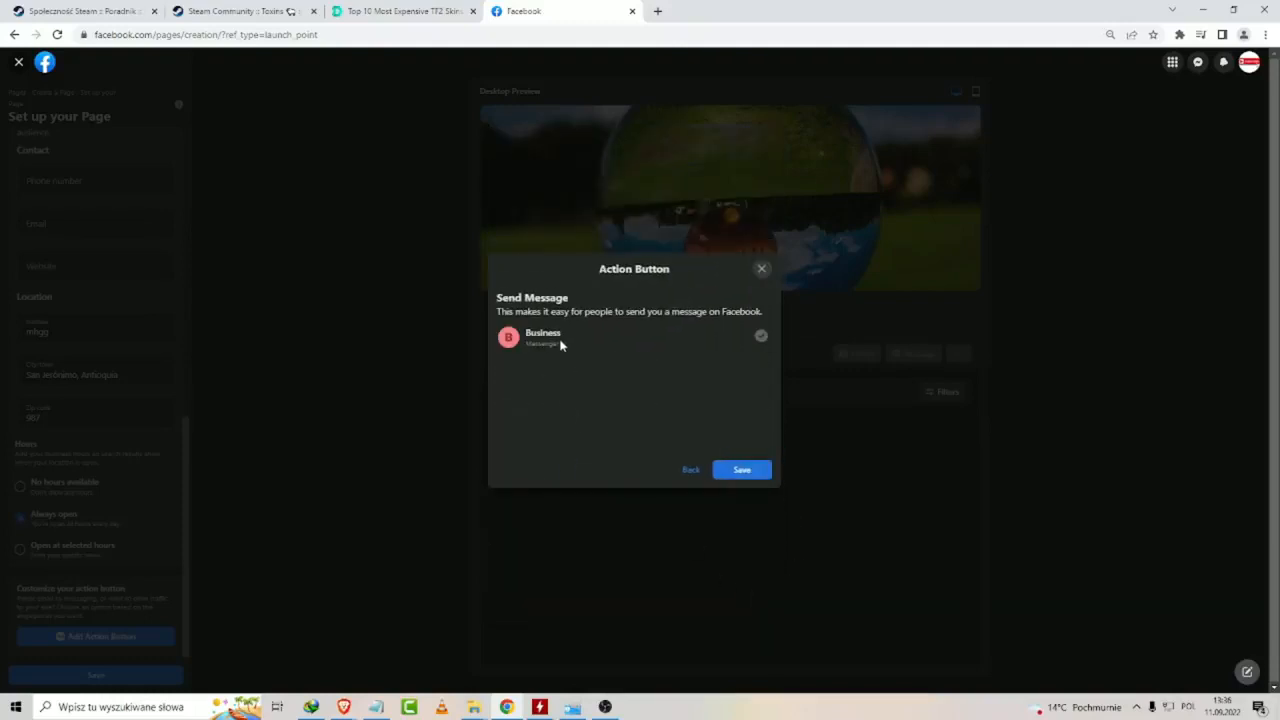
{"action": "left_click", "coordinate": [693, 472]}
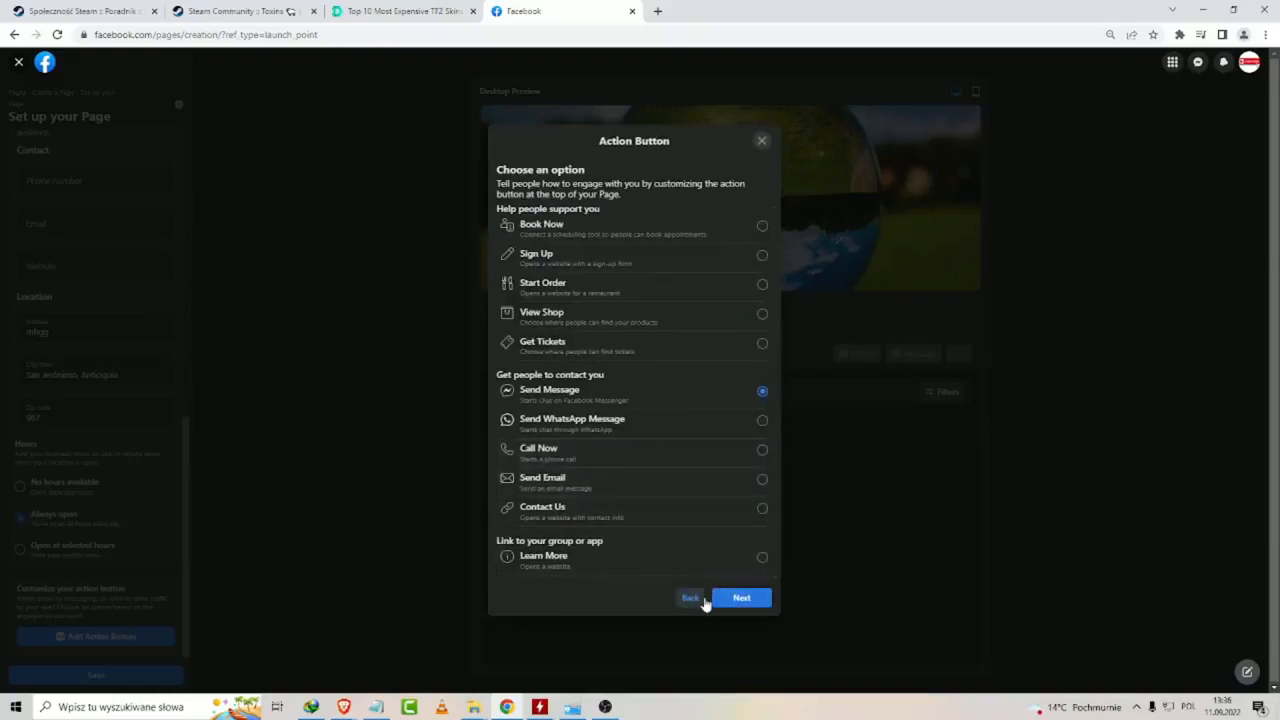
{"action": "left_click", "coordinate": [690, 599]}
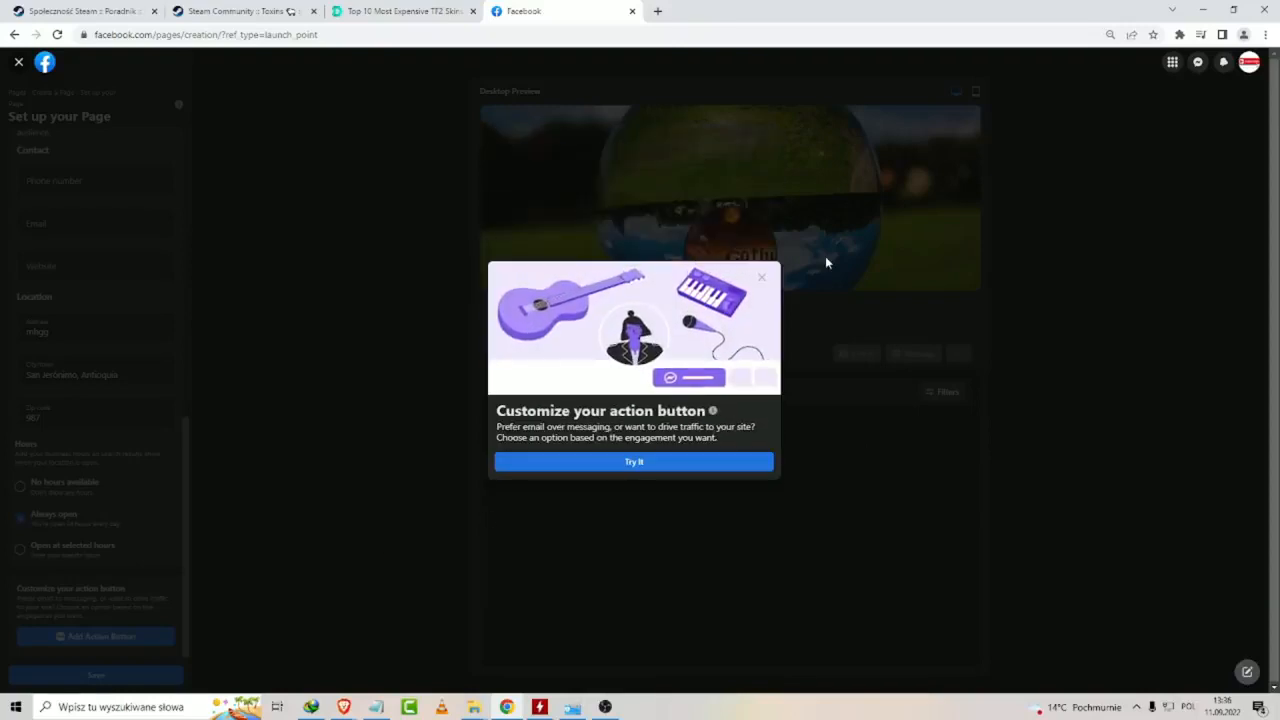
{"action": "left_click", "coordinate": [810, 262]}
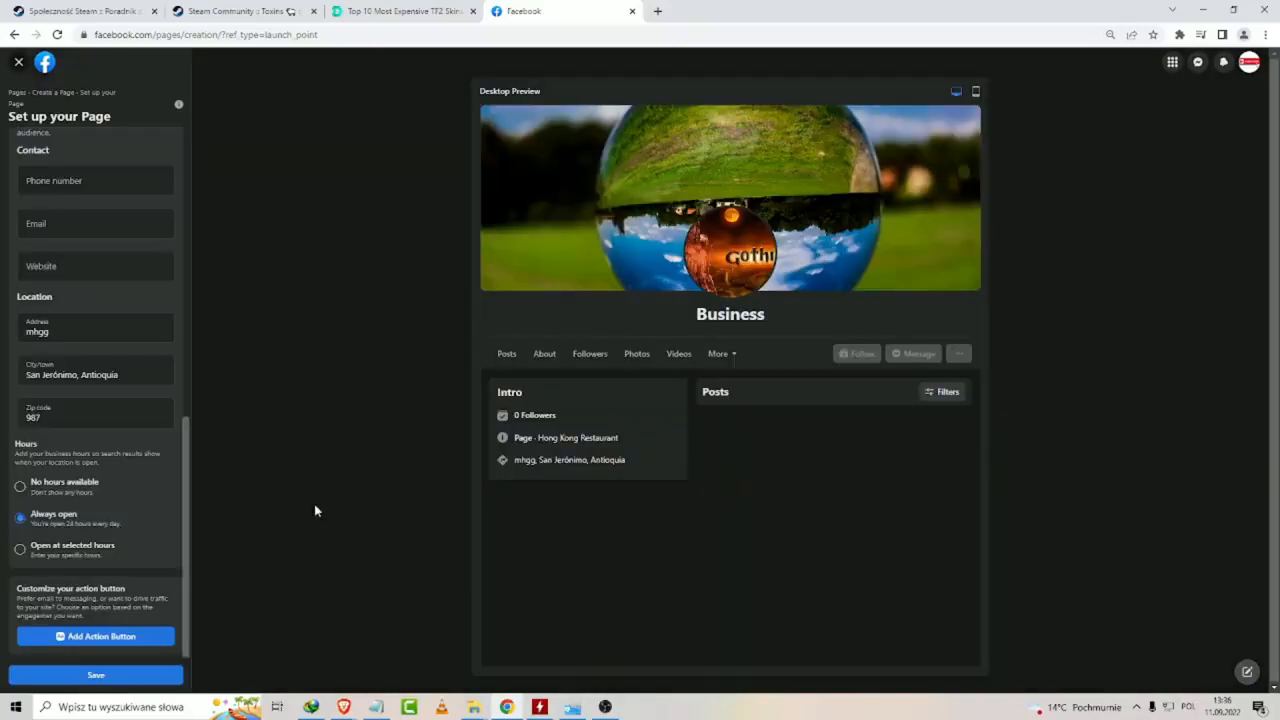
Save the Page setup and start the welcome tour of the new Page.
{"action": "left_click", "coordinate": [100, 676]}
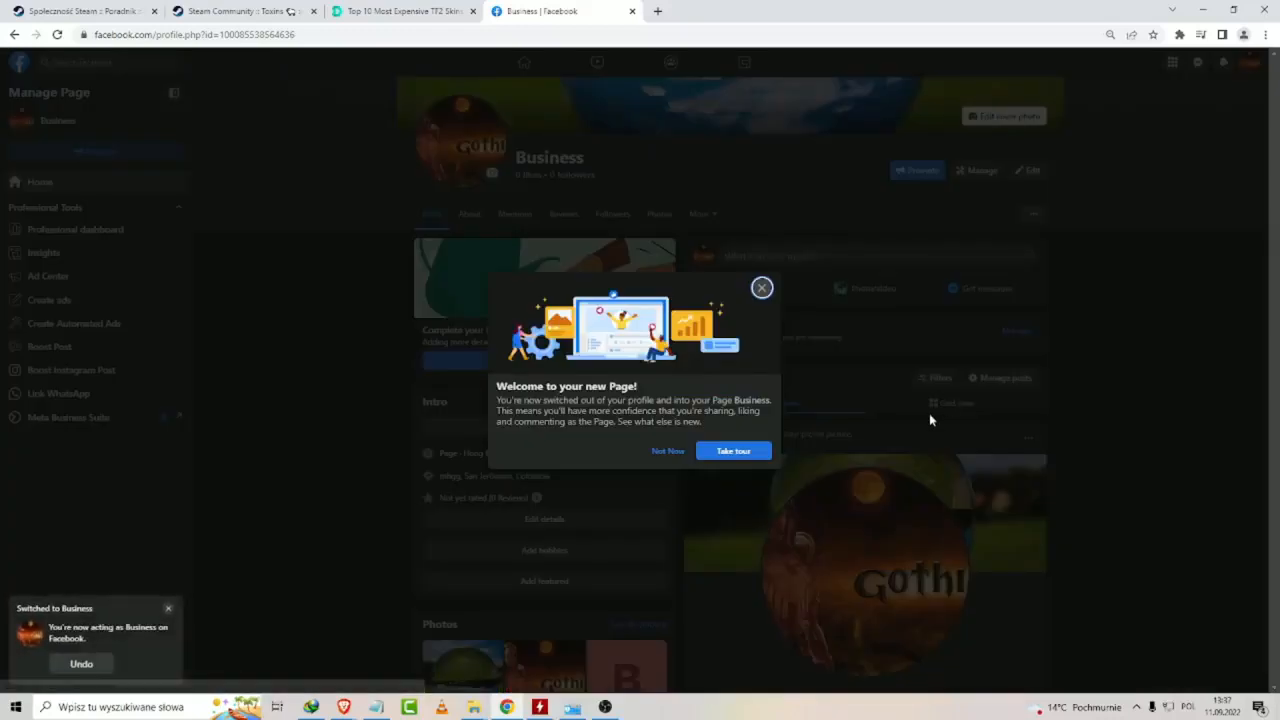
{"action": "left_click", "coordinate": [717, 451]}
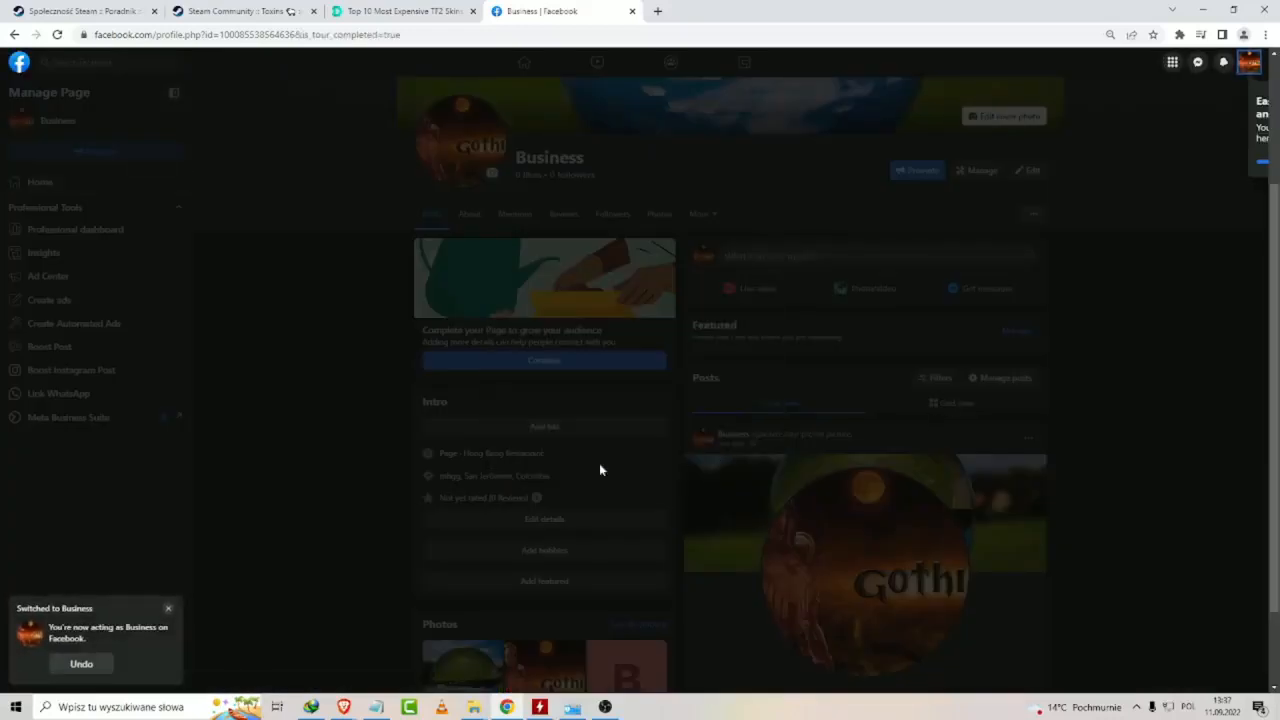
Switch to the personal profile and back to the Business Page, and start using the Page with profile notifications on.
{"action": "left_click", "coordinate": [82, 664]}
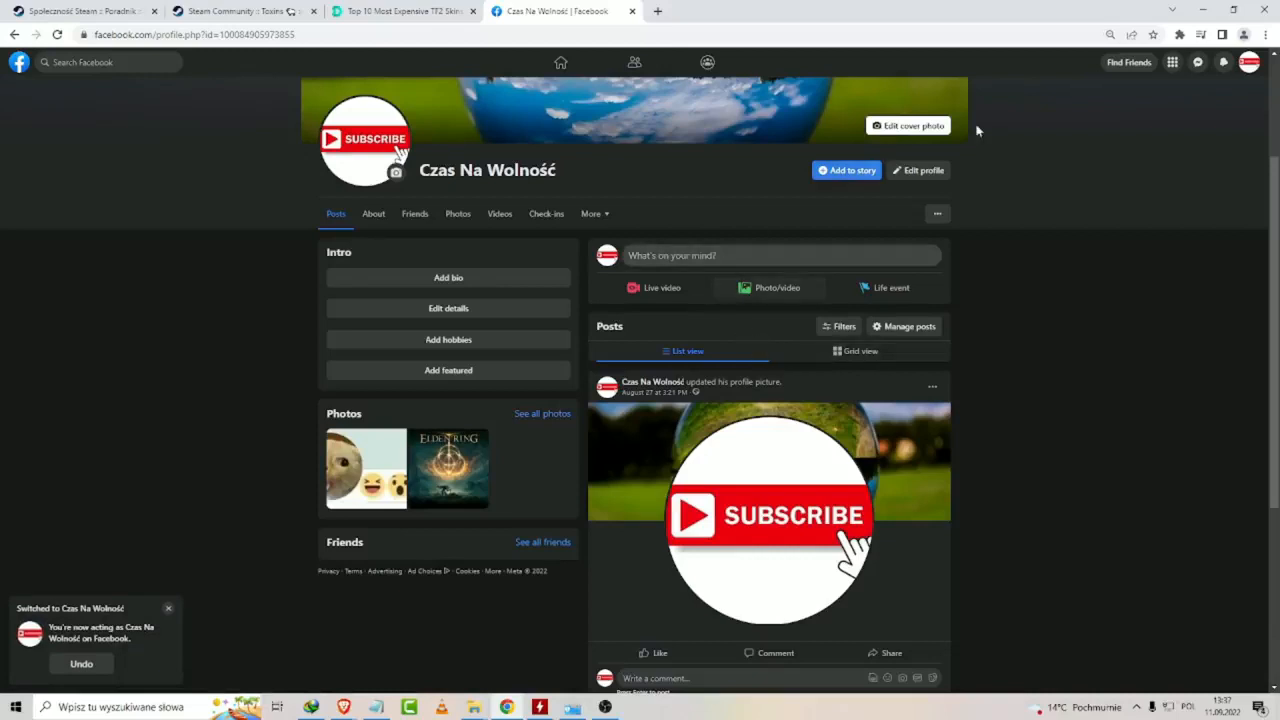
{"action": "left_click", "coordinate": [83, 661]}
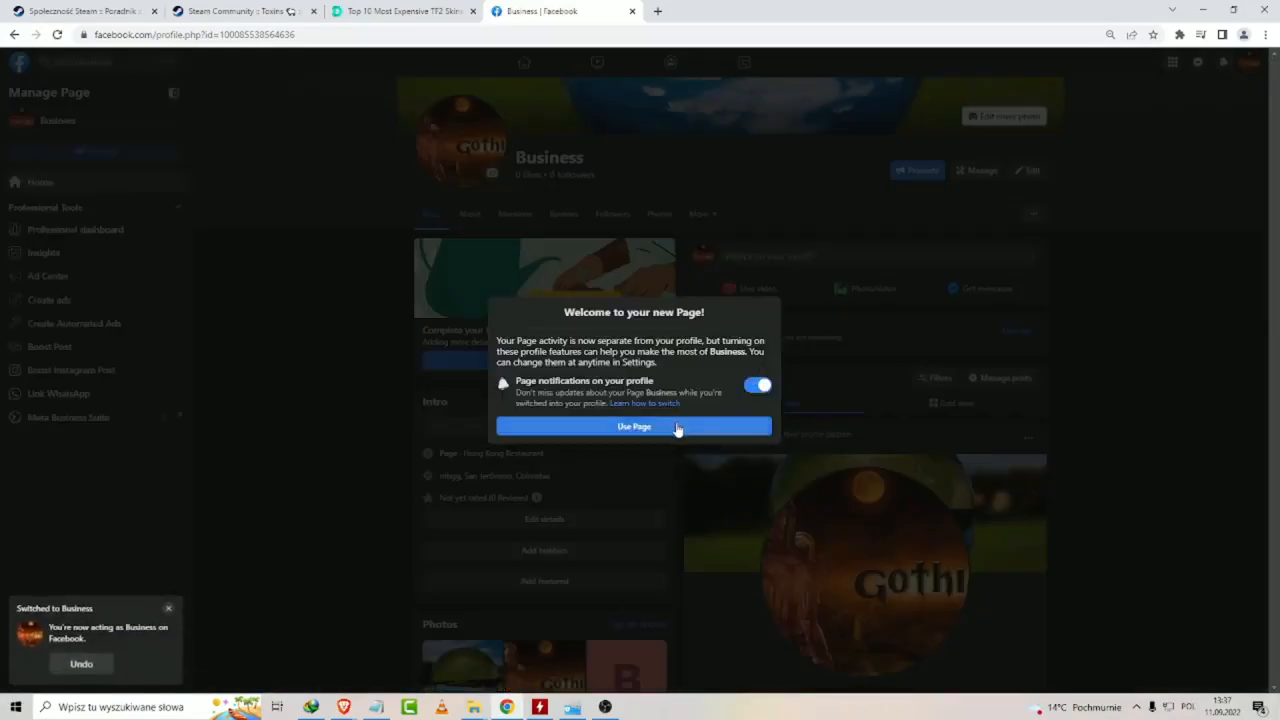
{"action": "left_click", "coordinate": [726, 436]}
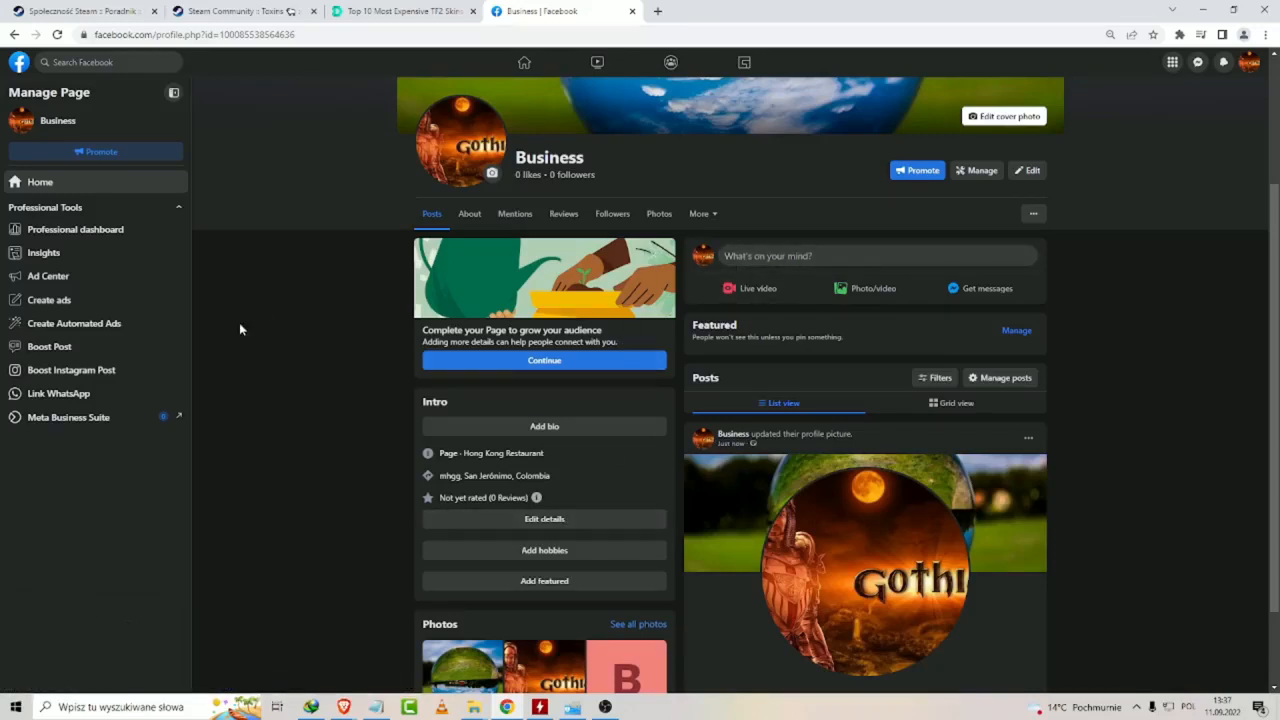
Publish a public text post reading "hgfh" on the Business Page.
{"action": "left_click", "coordinate": [763, 259]}
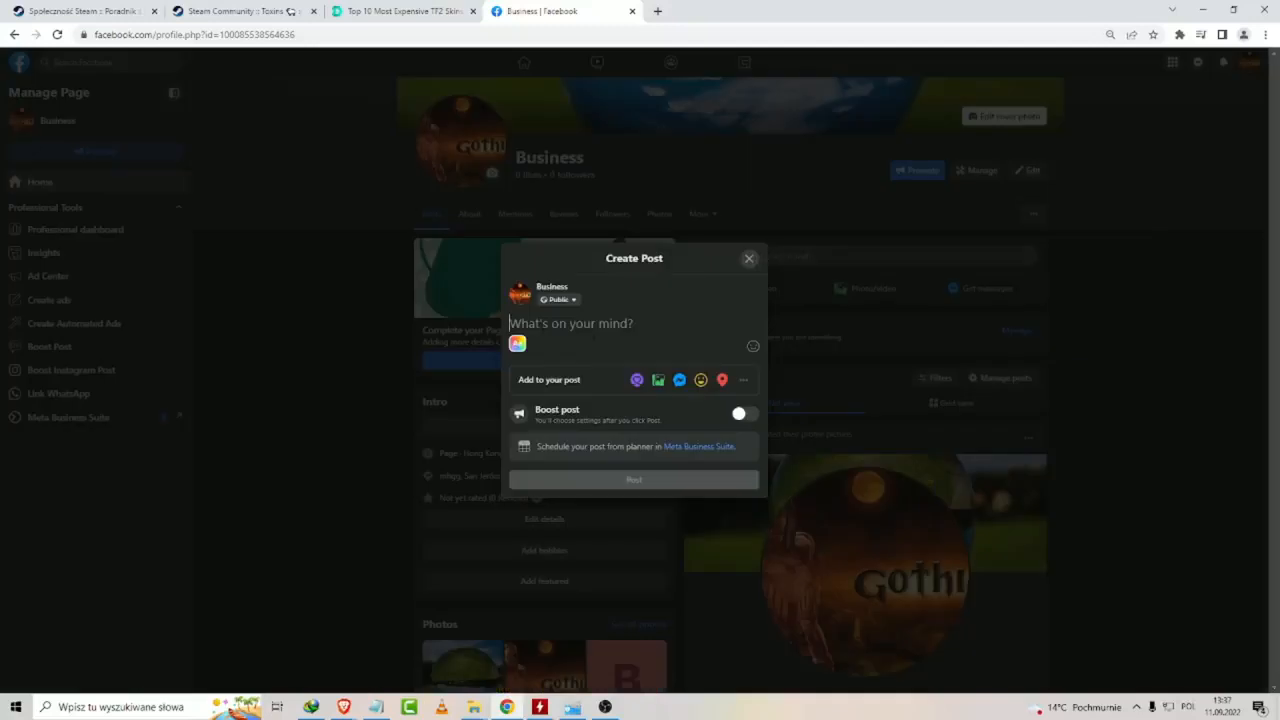
{"action": "type", "text": "hgfh"}
{"action": "left_click", "coordinate": [588, 482]}
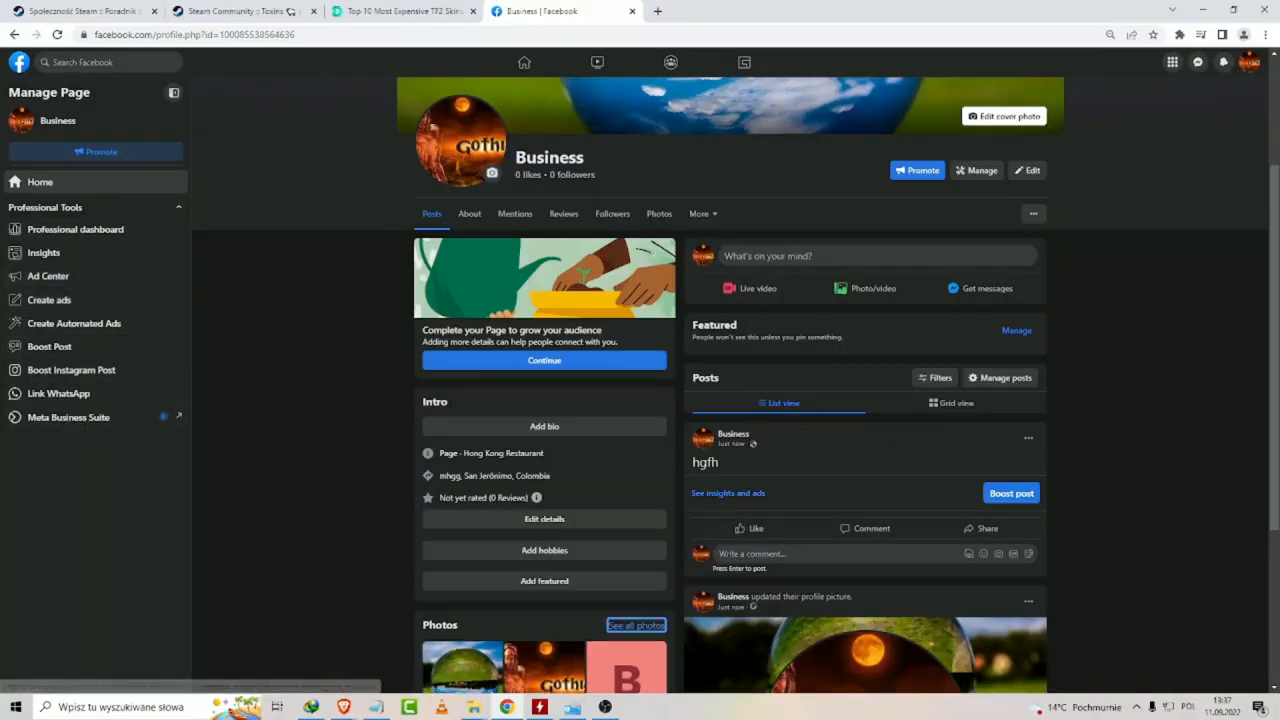
{"action": "scroll", "coordinate": [660, 437], "scroll_direction": "down", "scroll_amount": 2}
{"action": "scroll", "coordinate": [760, 400], "scroll_direction": "up", "scroll_amount": 4}
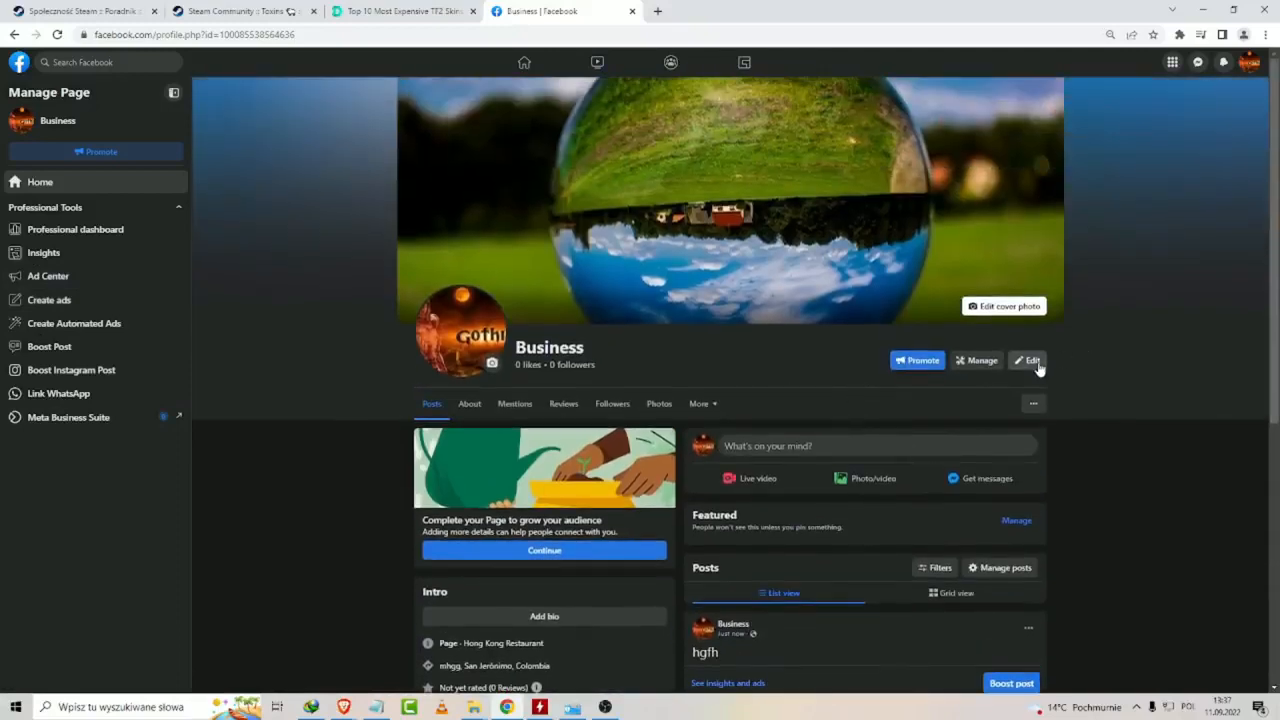
Open the Page's professional dashboard and examine its overview, management tools, ad options and remaining setup tasks.
{"action": "left_click", "coordinate": [1034, 401]}
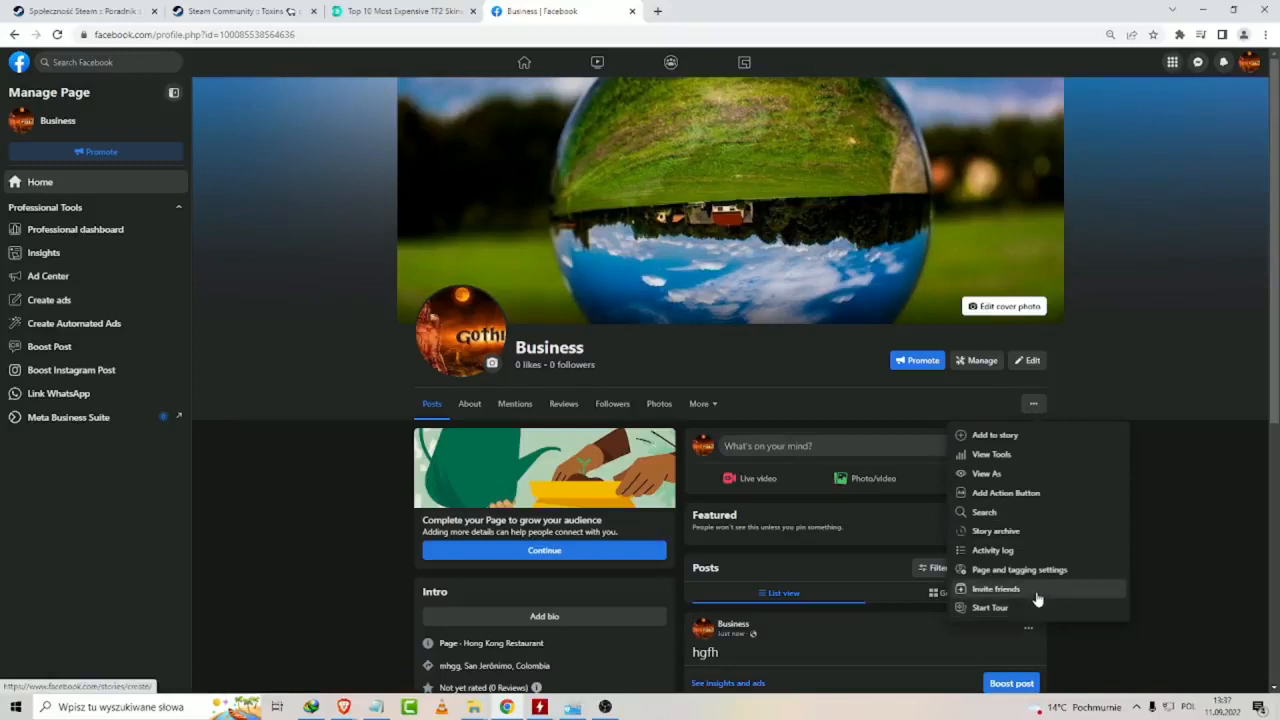
{"action": "left_click", "coordinate": [986, 362]}
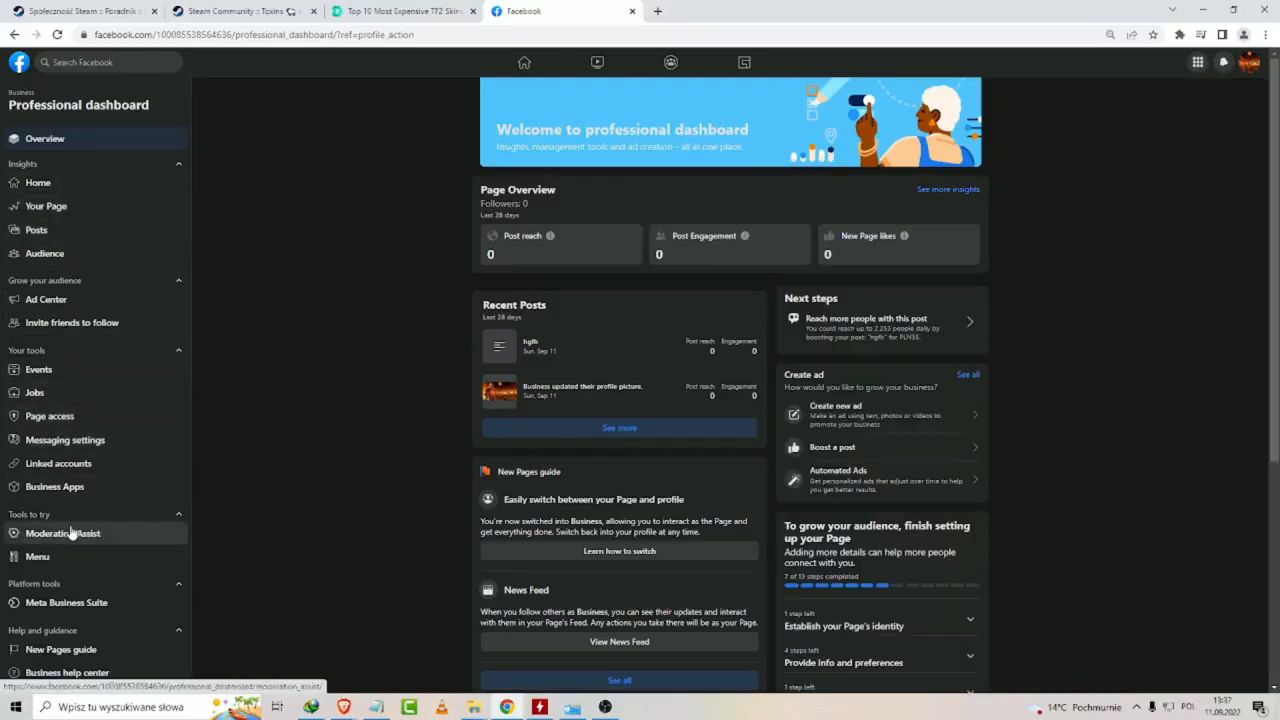
{"action": "scroll", "coordinate": [73, 527], "scroll_direction": "down", "scroll_amount": 1}
{"action": "scroll", "coordinate": [86, 554], "scroll_direction": "down", "scroll_amount": 1}
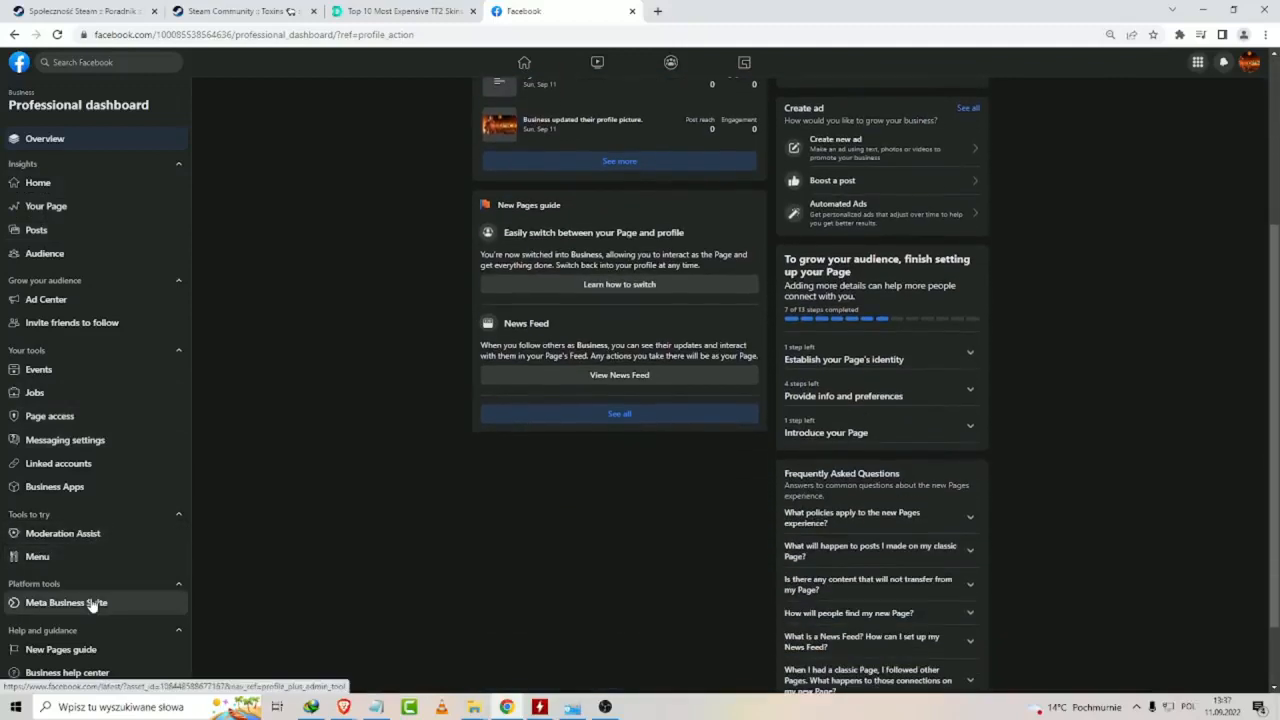
{"action": "scroll", "coordinate": [95, 614], "scroll_direction": "down", "scroll_amount": 1}
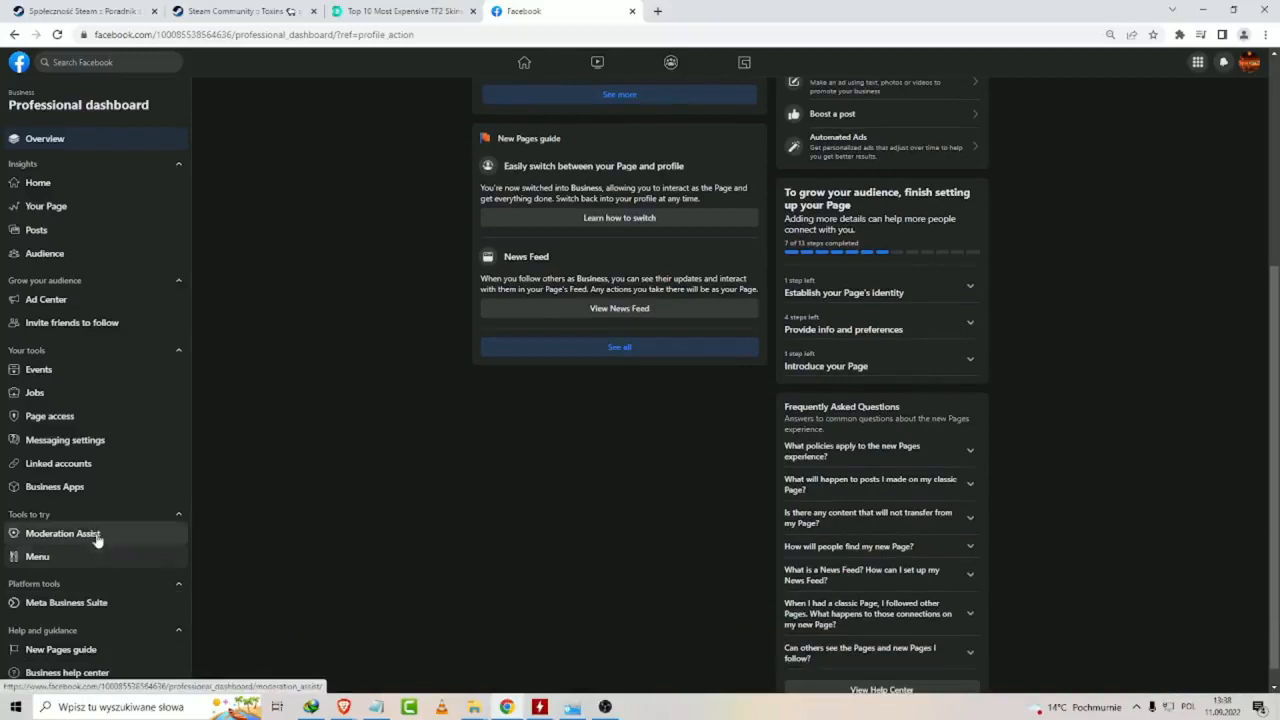
{"action": "scroll", "coordinate": [95, 540], "scroll_direction": "up", "scroll_amount": 1}
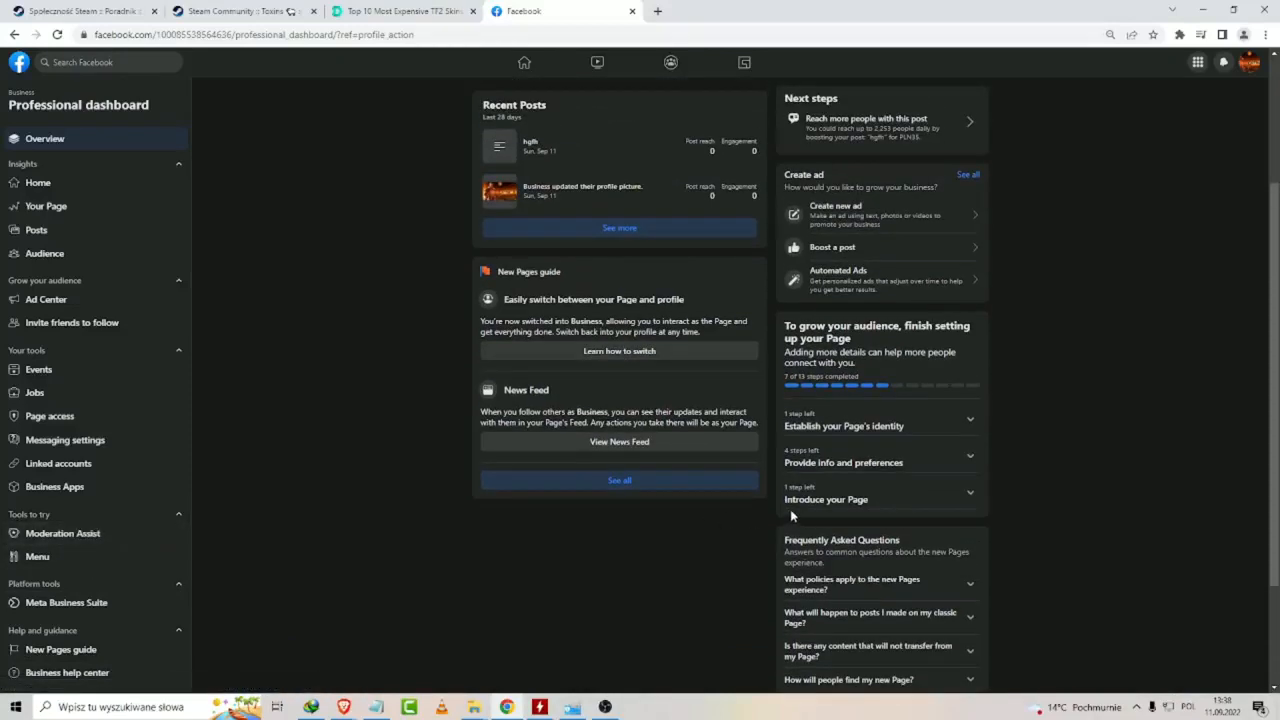
{"action": "scroll", "coordinate": [80, 463], "scroll_direction": "up", "scroll_amount": 2}
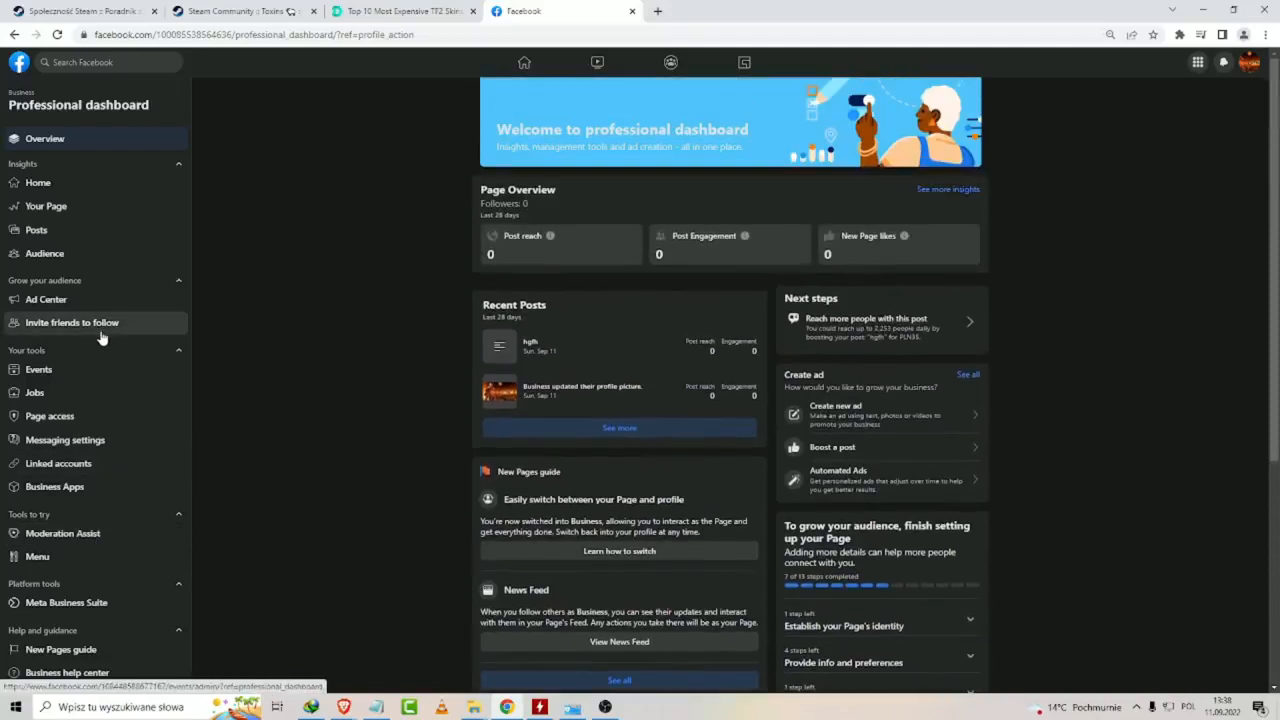
{"action": "left_click", "coordinate": [20, 66]}
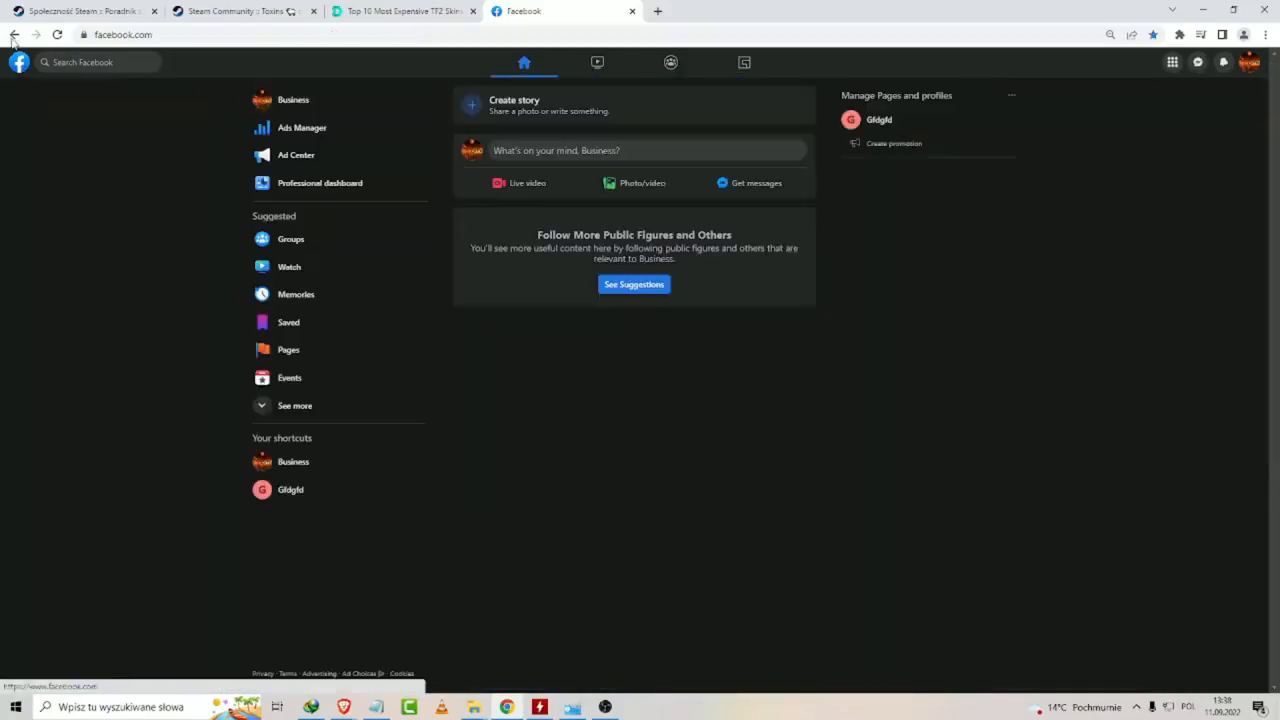
{"action": "left_click", "coordinate": [1249, 62]}
{"action": "left_click", "coordinate": [1118, 110]}
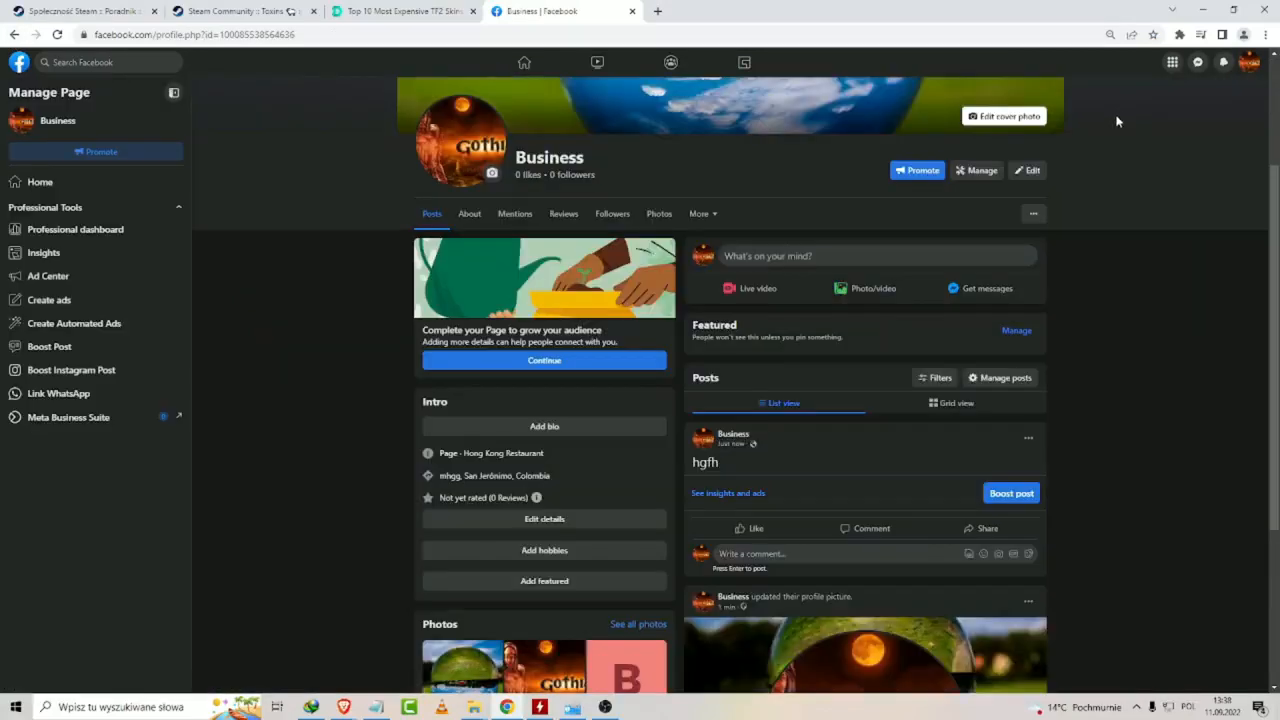
Read the instructions for inviting friends to the Business Page and close them.
{"action": "left_click", "coordinate": [1033, 214]}
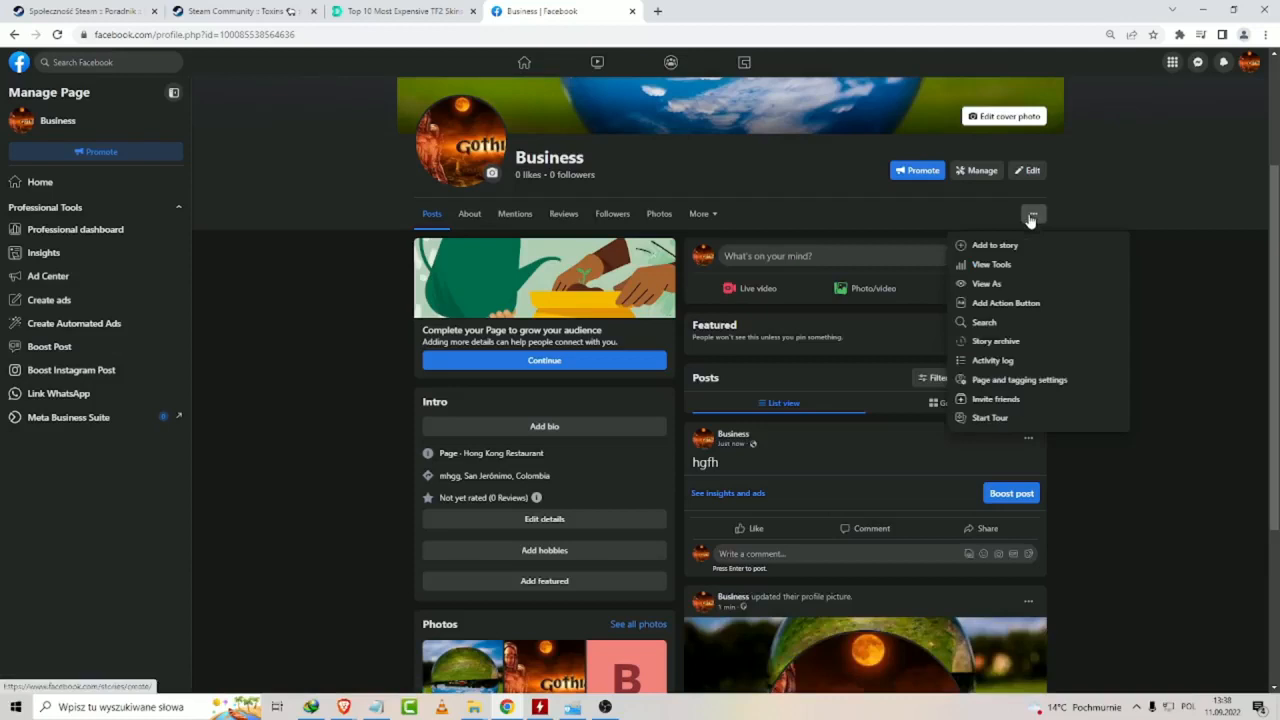
{"action": "left_click", "coordinate": [1033, 214]}
{"action": "left_click", "coordinate": [1034, 215]}
{"action": "left_click", "coordinate": [975, 399]}
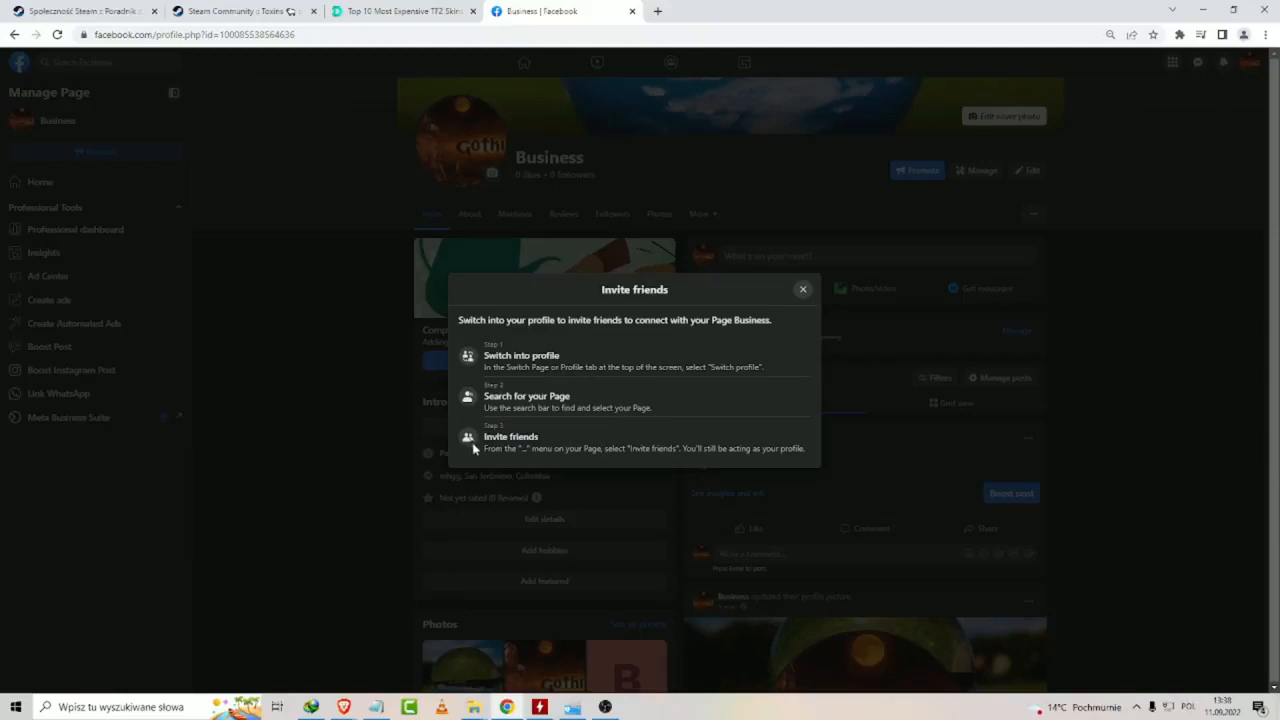
{"action": "left_click", "coordinate": [802, 290]}
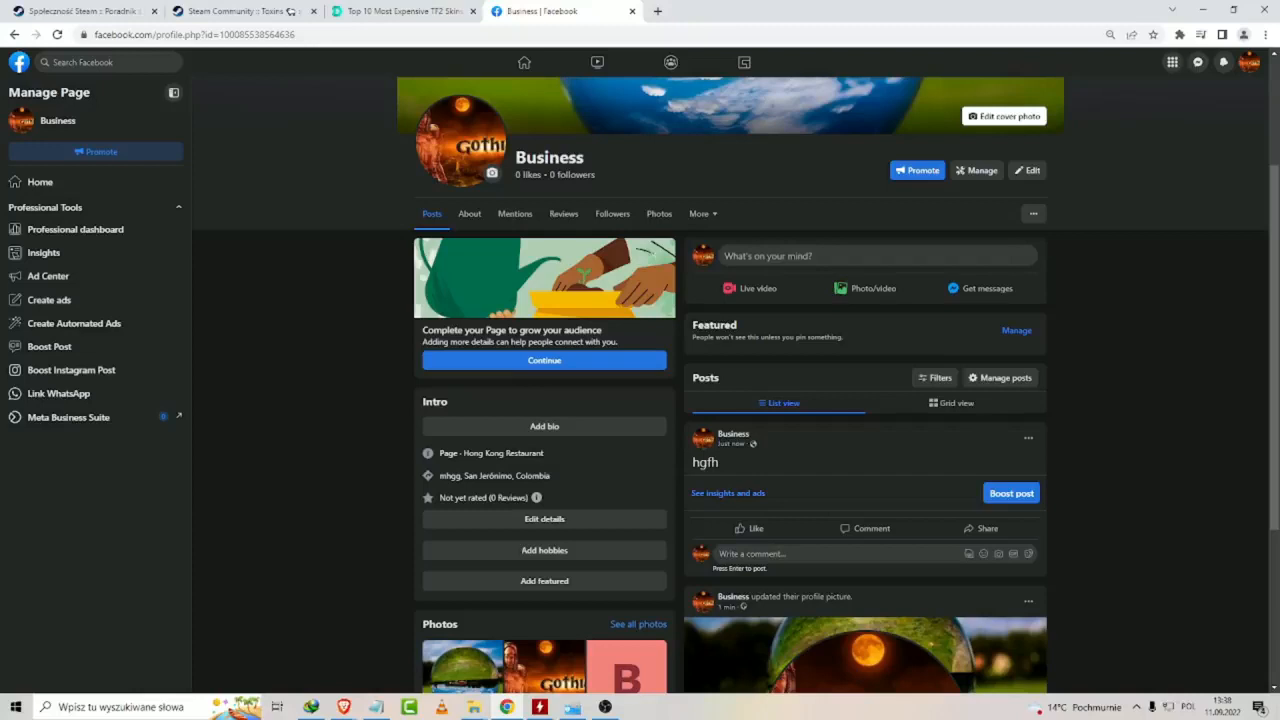
{"action": "key", "text": "alt+Tab"}
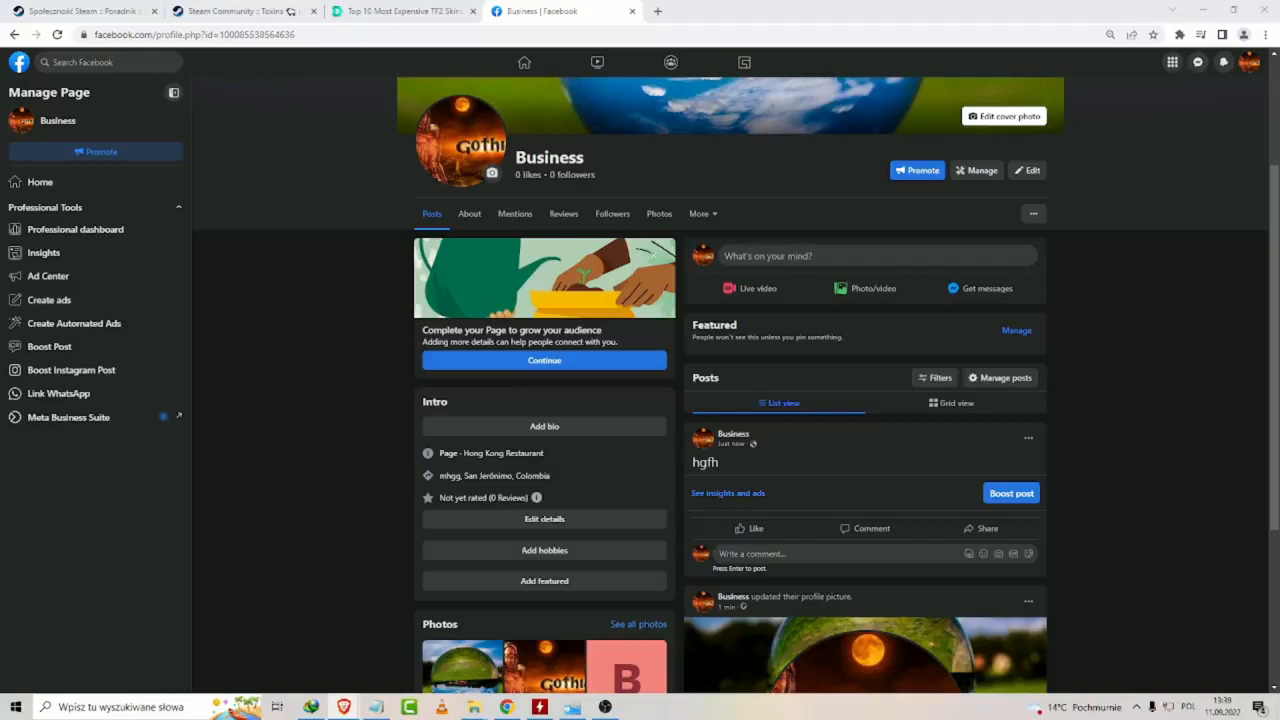
{"action": "scroll", "coordinate": [400, 363], "scroll_direction": "down", "scroll_amount": 2}
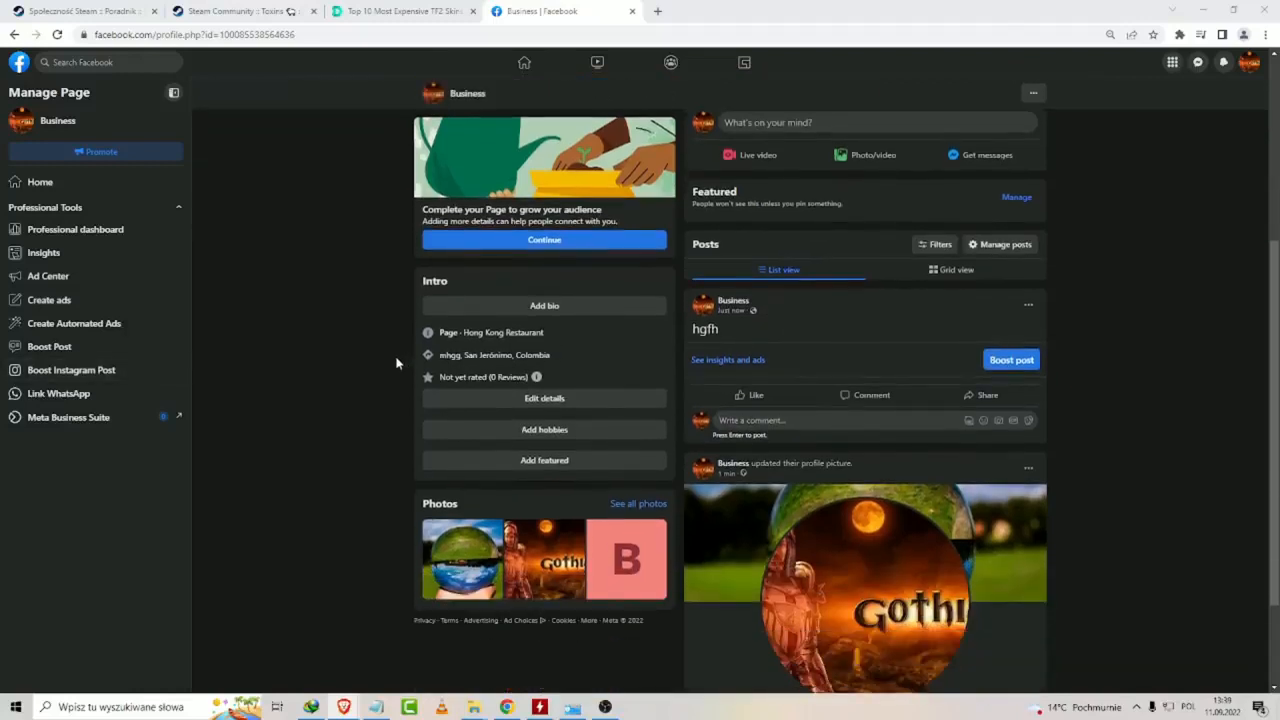